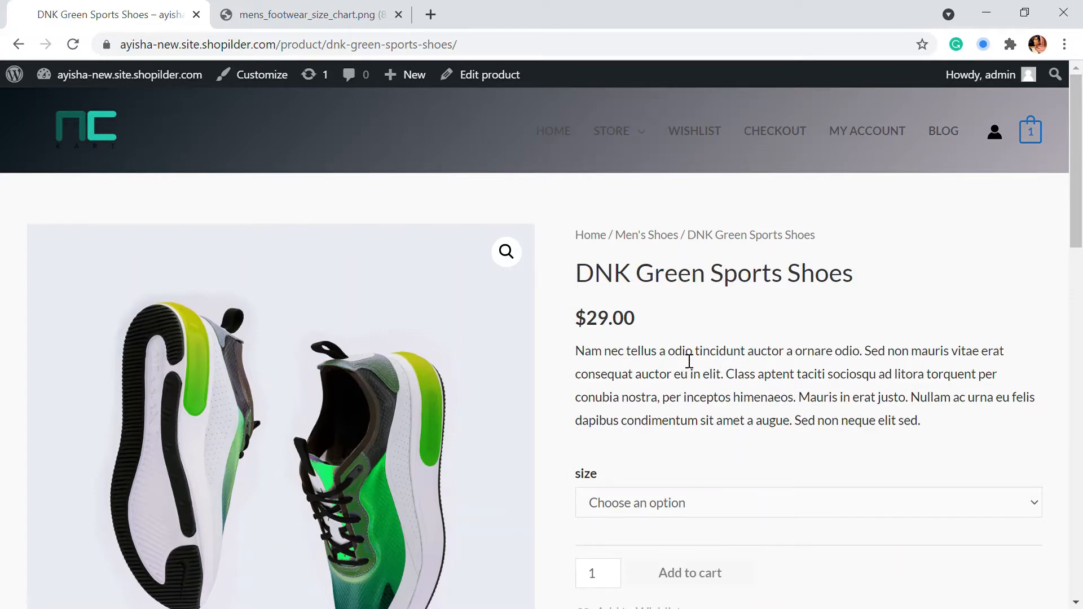
View the men's footwear size chart image, and return to the DNK Green Sports Shoes product page
left_click(331, 15)
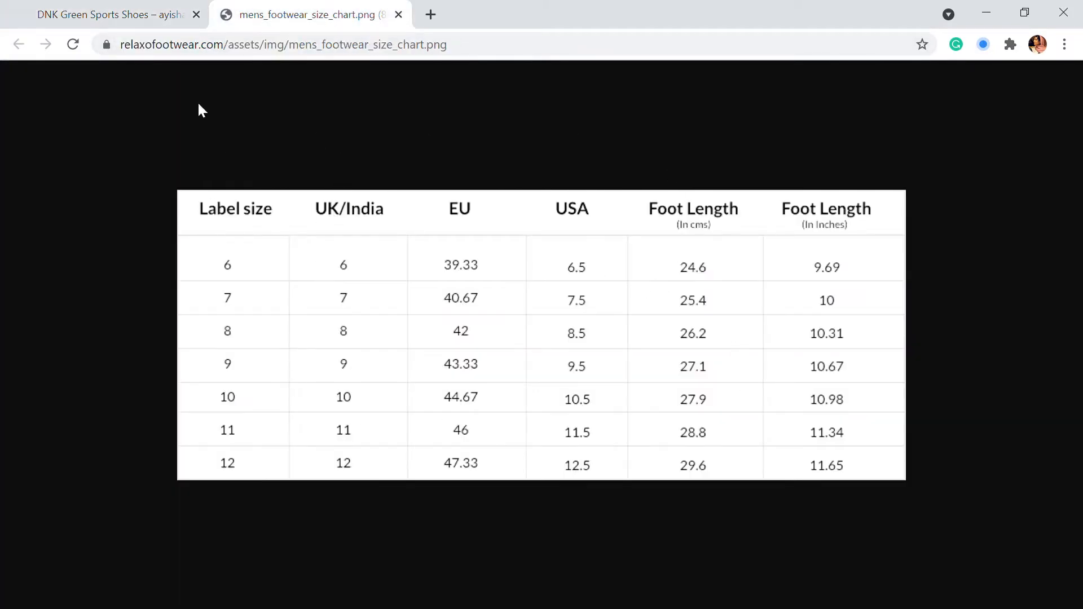
left_click(128, 14)
scroll(620, 367, "down", 1)
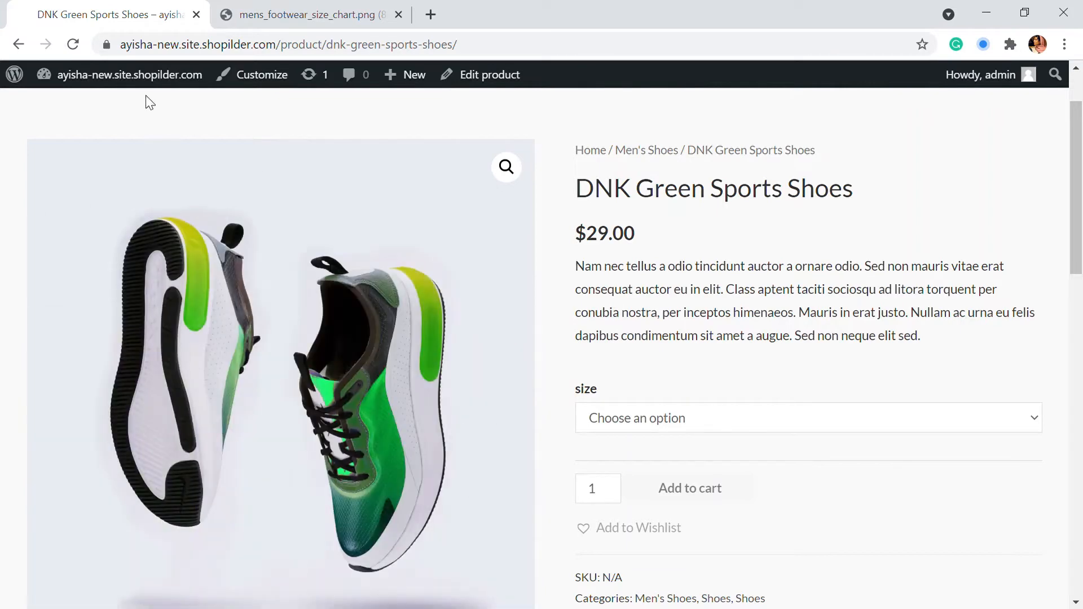
Go to the site's WordPress dashboard and open the page for adding new plugins
mouse_move(125, 80)
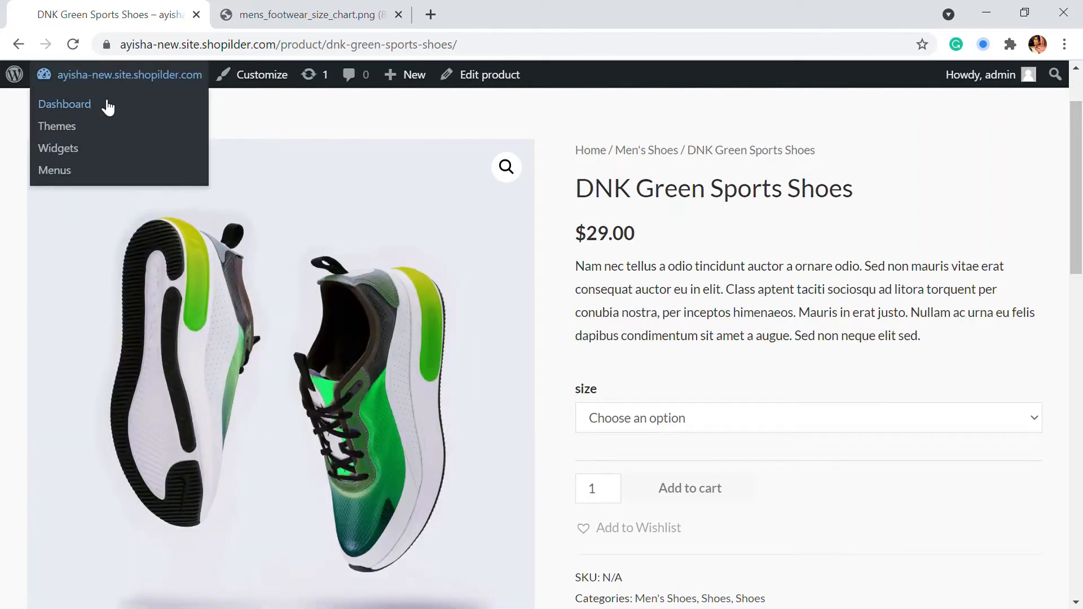
left_click(161, 111)
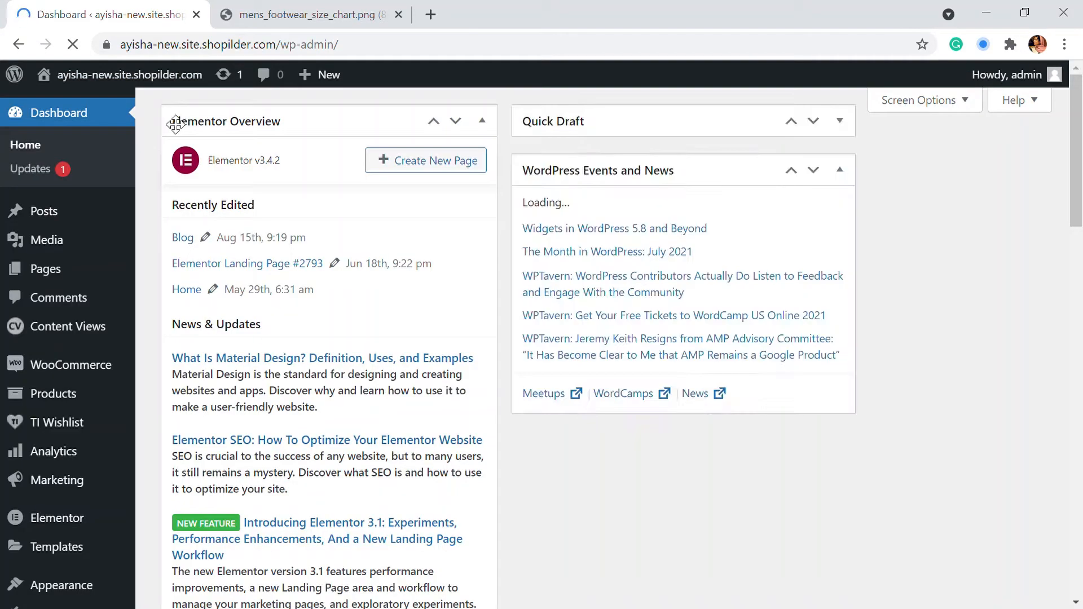
scroll(85, 507, "down", 3)
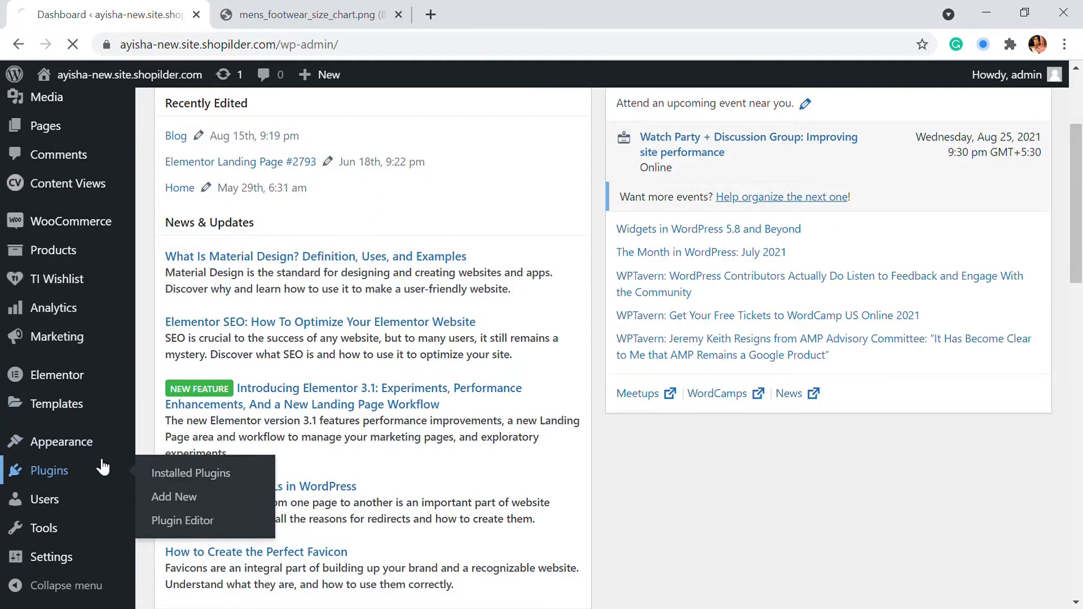
left_click(102, 467)
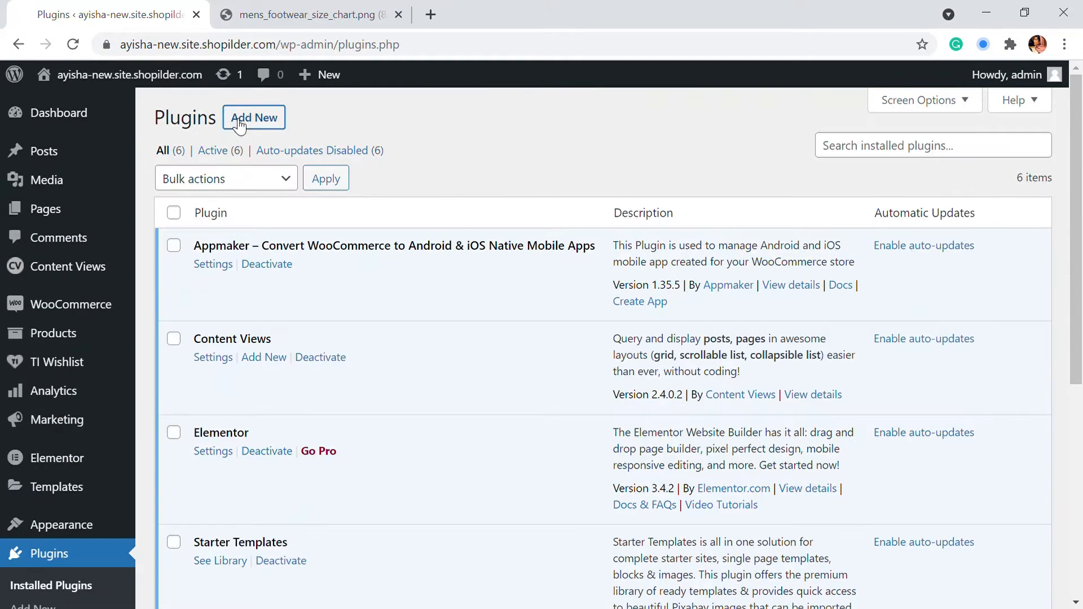
left_click(239, 121)
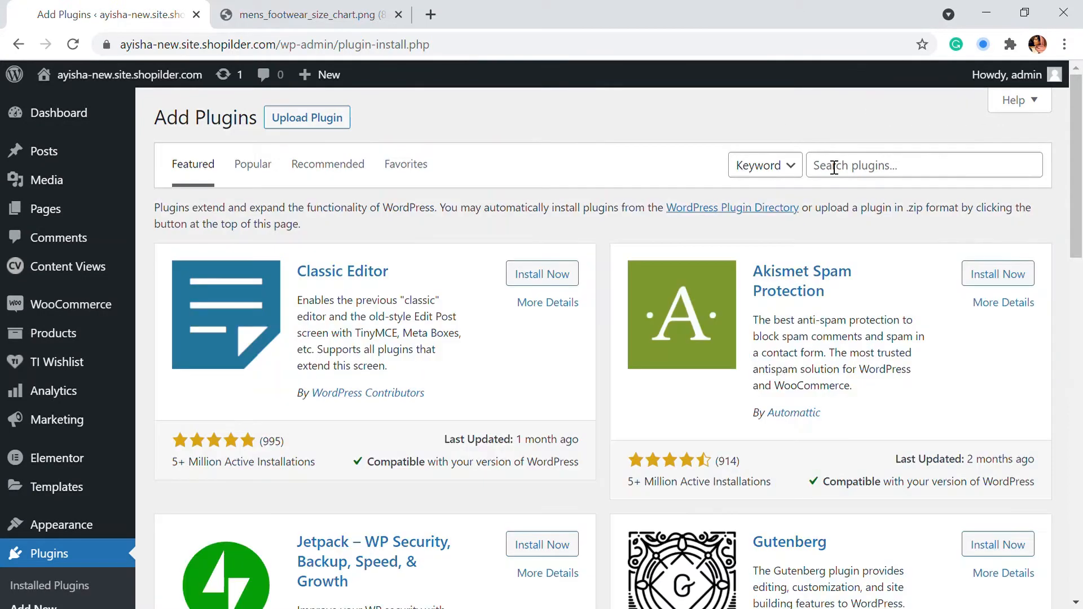
Search the plugin directory for "size chart"
left_click(835, 166)
type("s")
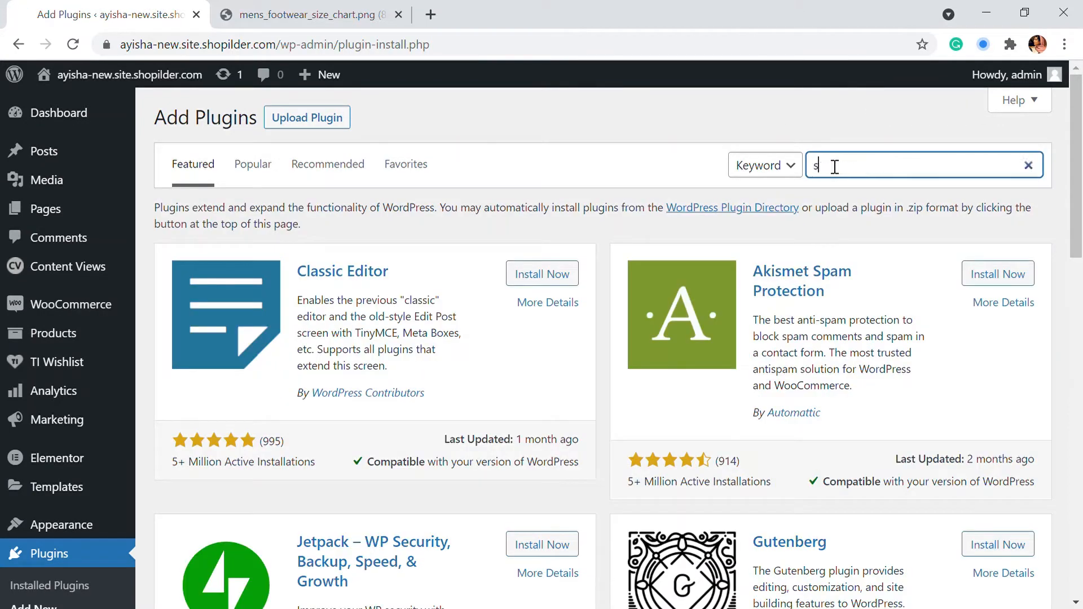
type("ize chart")
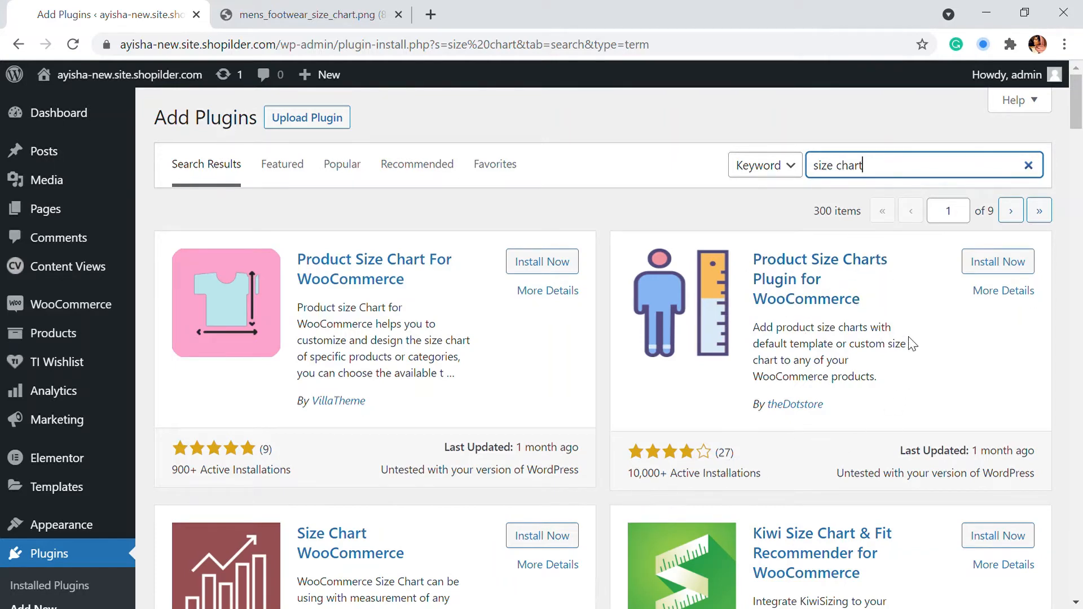
Install and activate the Product Size Charts Plugin for WooCommerce by theDotstore, allowing its update notifications and diagnostic tracking
left_click(999, 263)
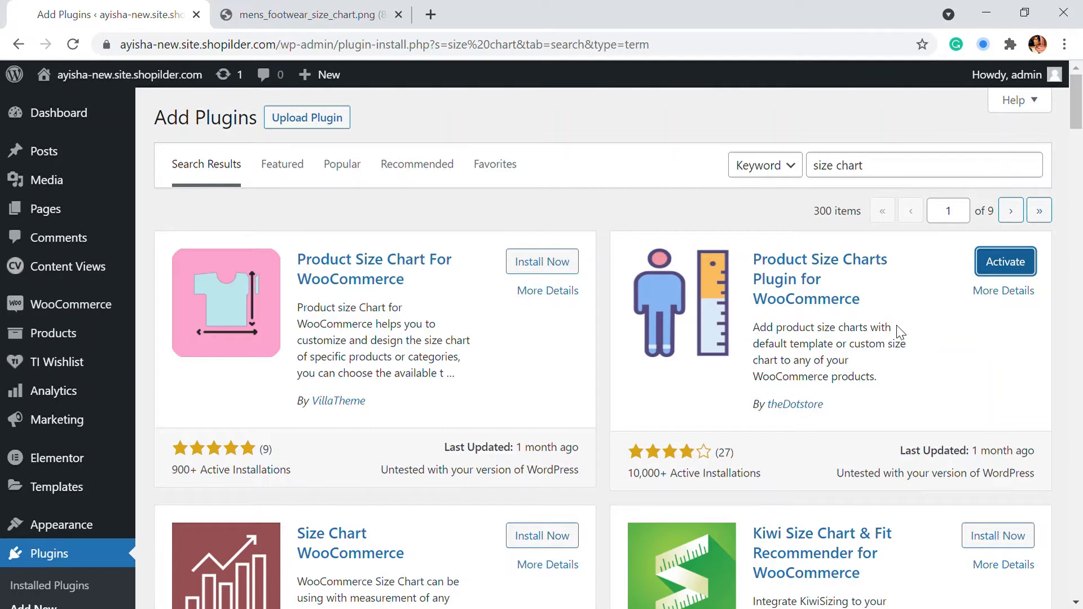
left_click(1020, 260)
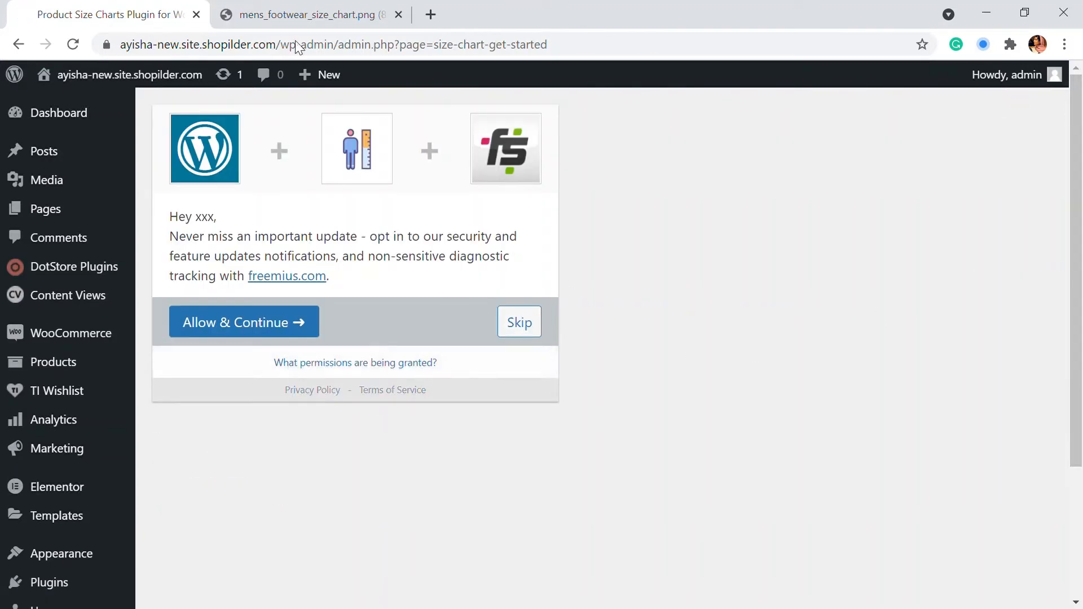
left_click(269, 336)
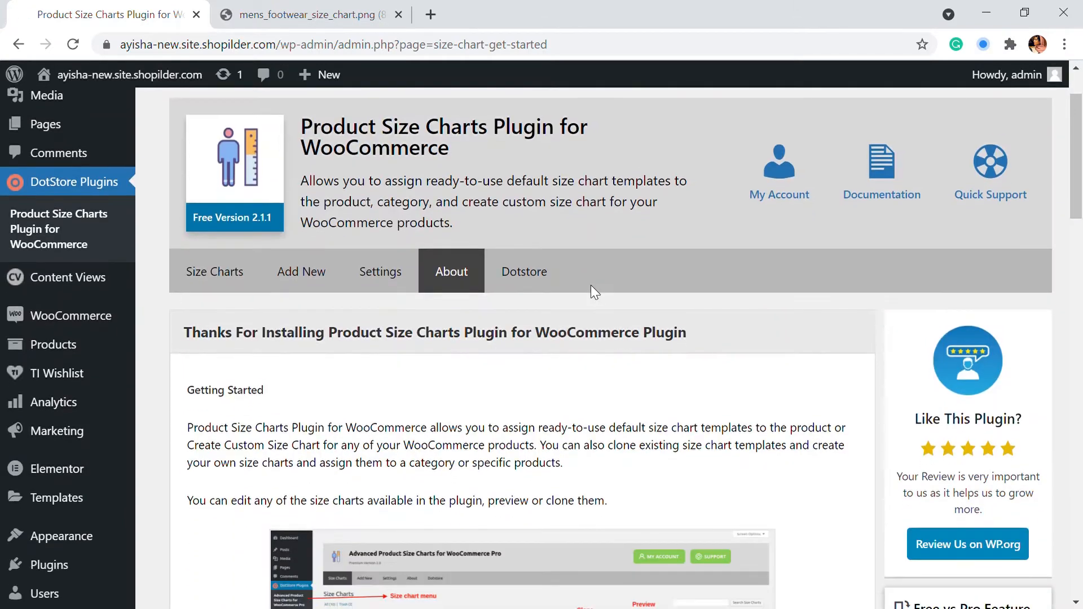
Open the plugin's list of size charts and examine the default templates it offers
scroll(380, 283, "down", 2)
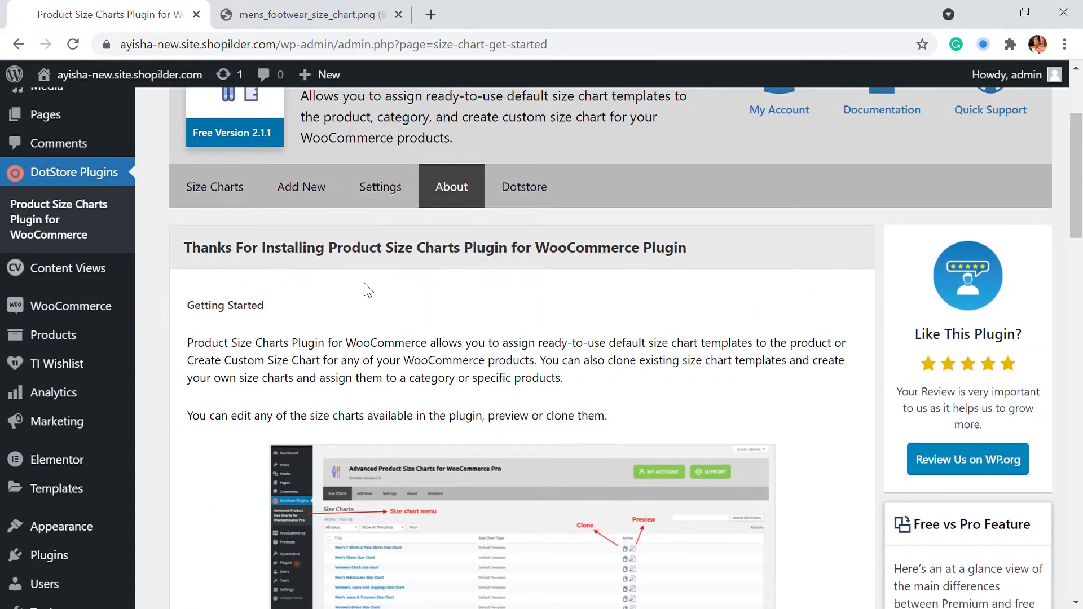
left_click(240, 202)
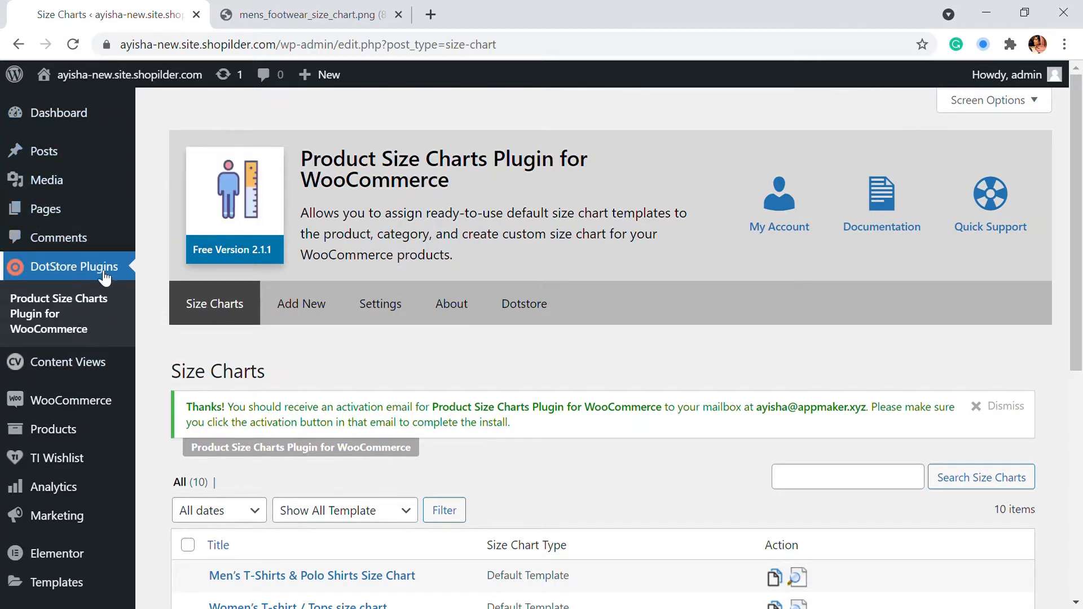
scroll(299, 324, "down", 5)
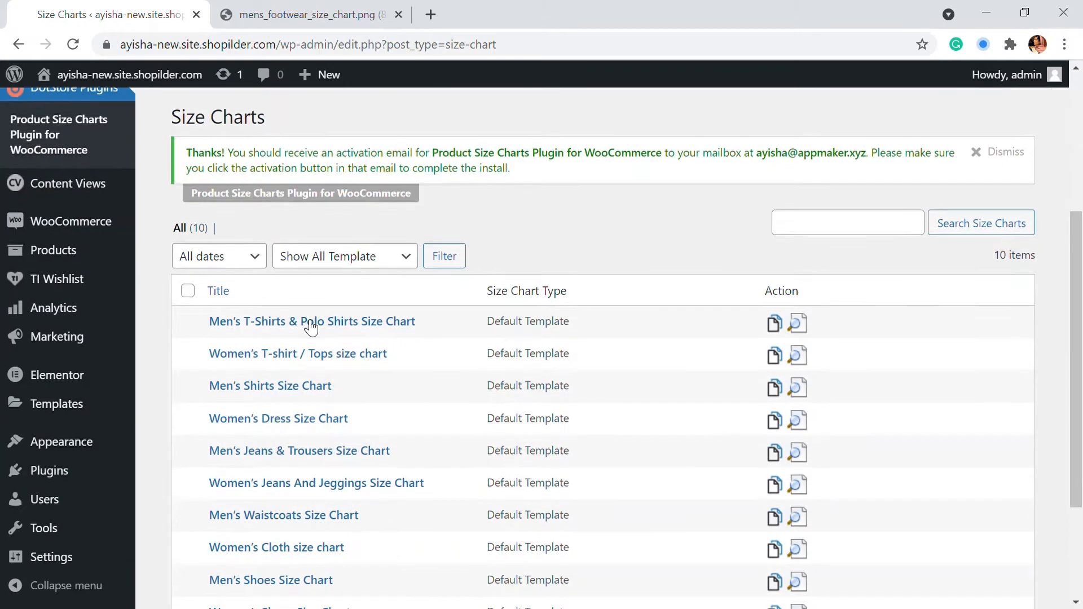
scroll(309, 316, "up", 3)
scroll(310, 313, "down", 3)
scroll(399, 358, "down", 3)
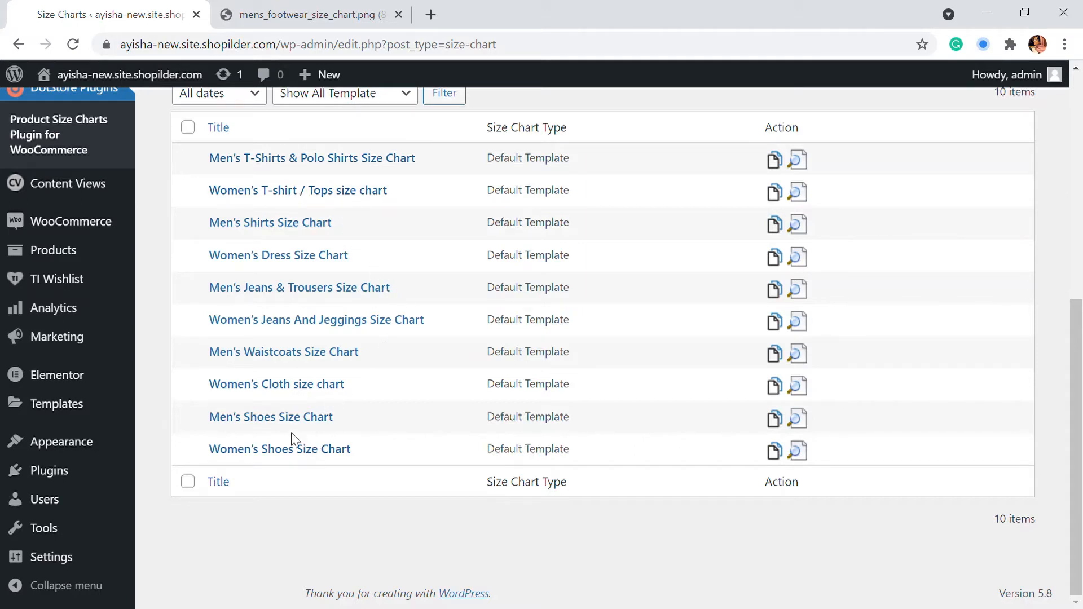
scroll(423, 380, "up", 5)
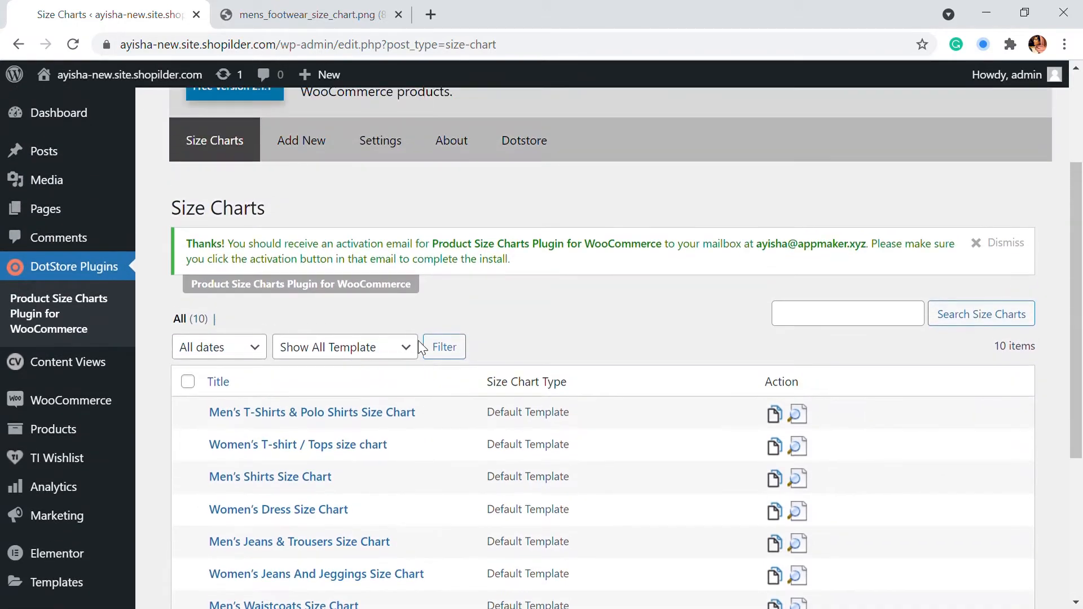
scroll(420, 347, "up", 2)
scroll(391, 285, "down", 6)
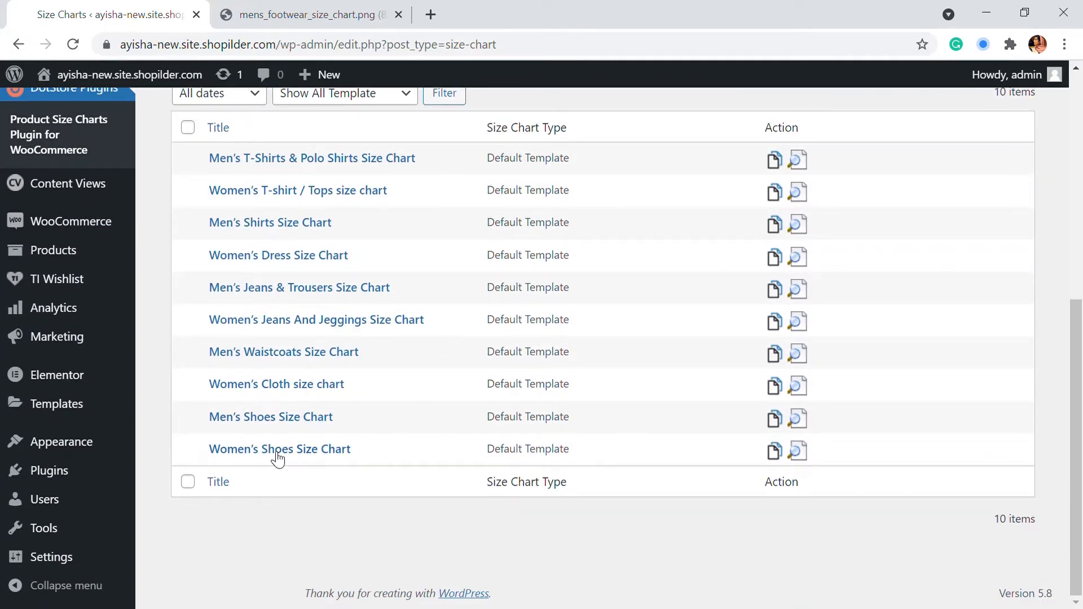
Open the Men's Shoes Size Chart template and examine its image, label, category settings and size table
left_click(276, 422)
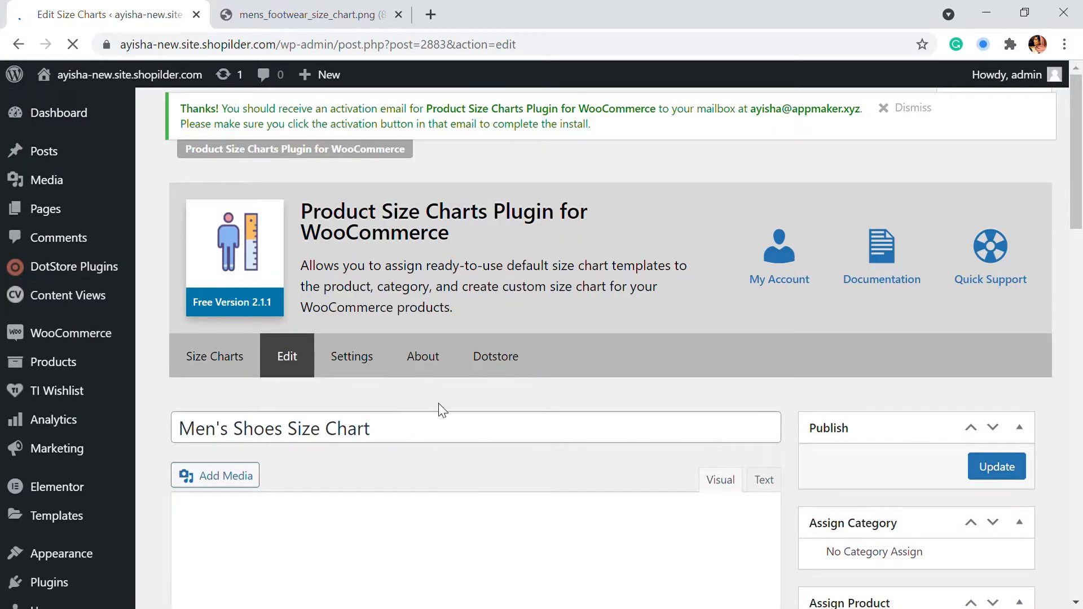
scroll(537, 370, "down", 4)
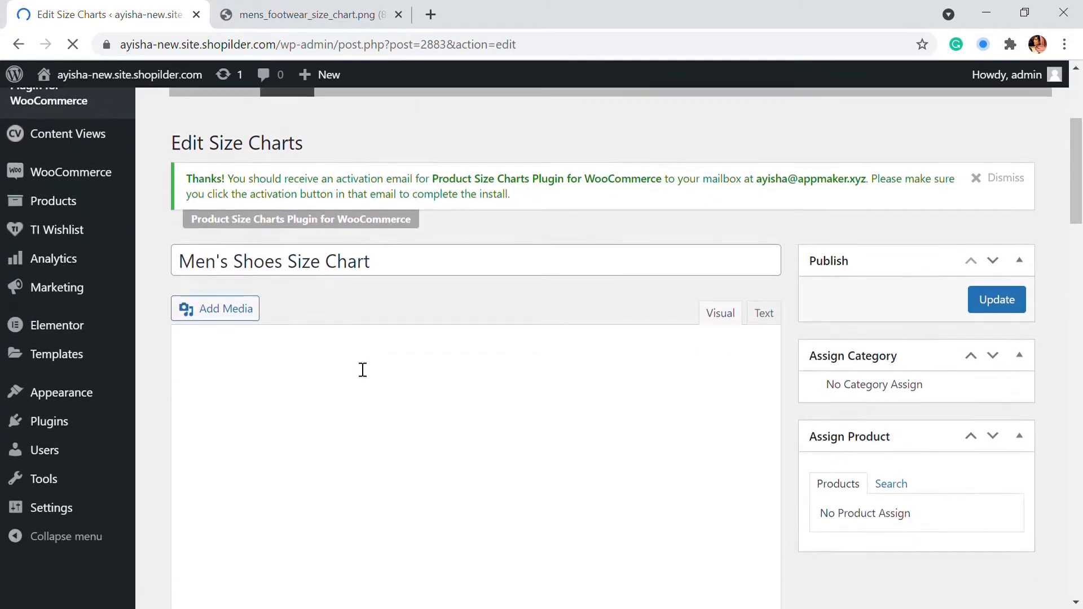
scroll(643, 270, "down", 5)
scroll(601, 316, "up", 4)
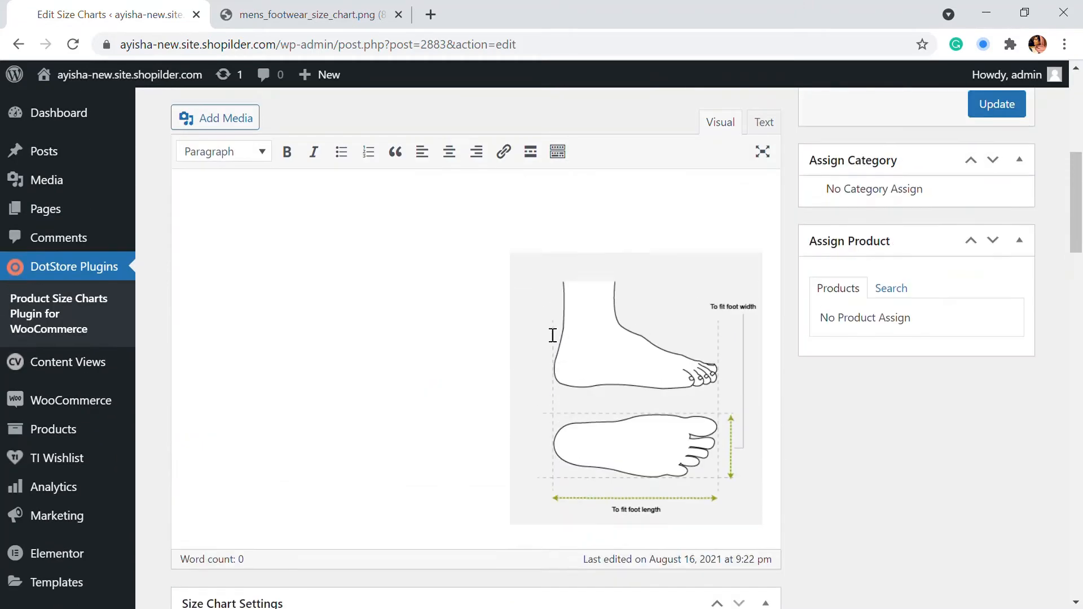
scroll(444, 234, "up", 2)
scroll(481, 371, "down", 8)
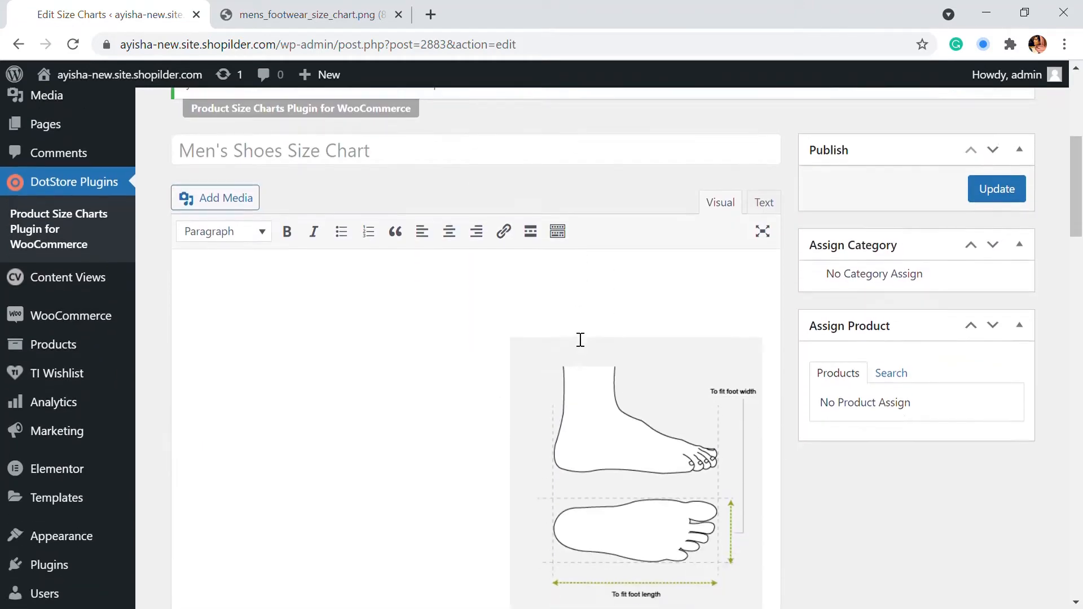
scroll(615, 345, "down", 14)
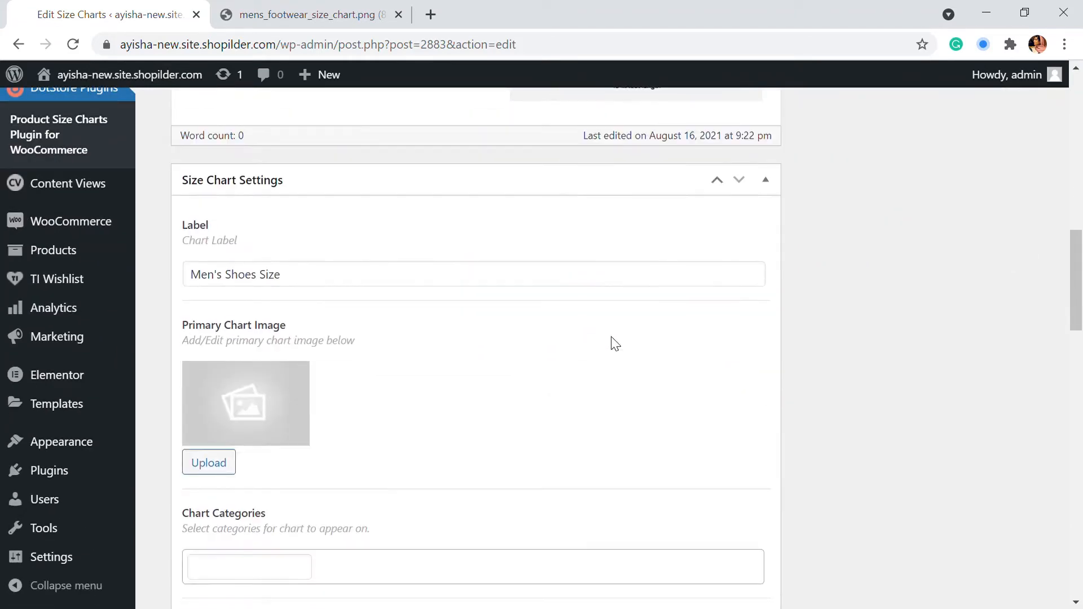
scroll(593, 346, "down", 3)
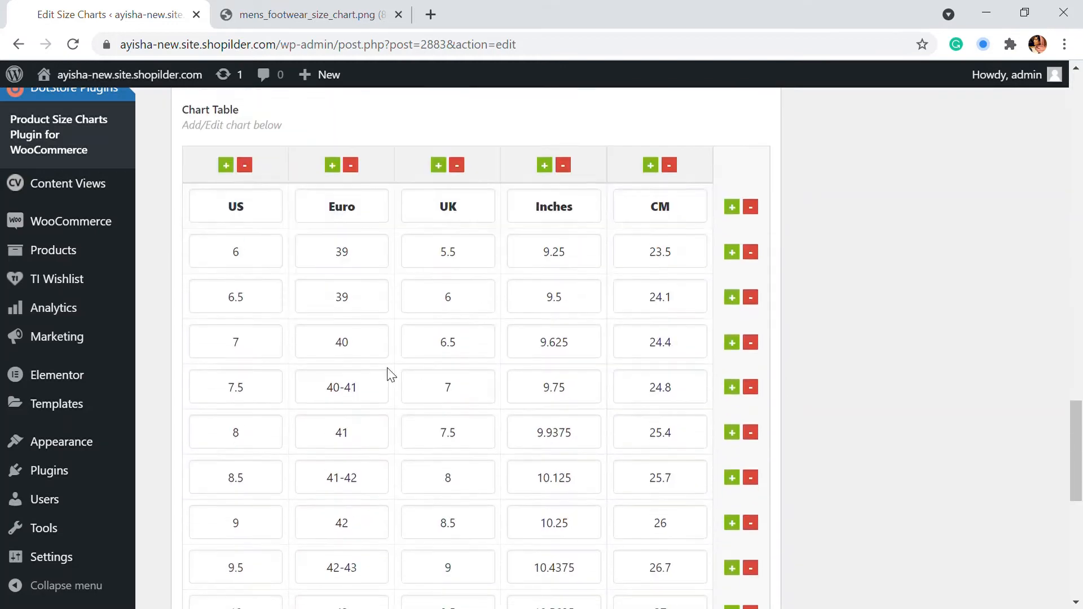
scroll(643, 363, "down", 7)
scroll(550, 429, "down", 4)
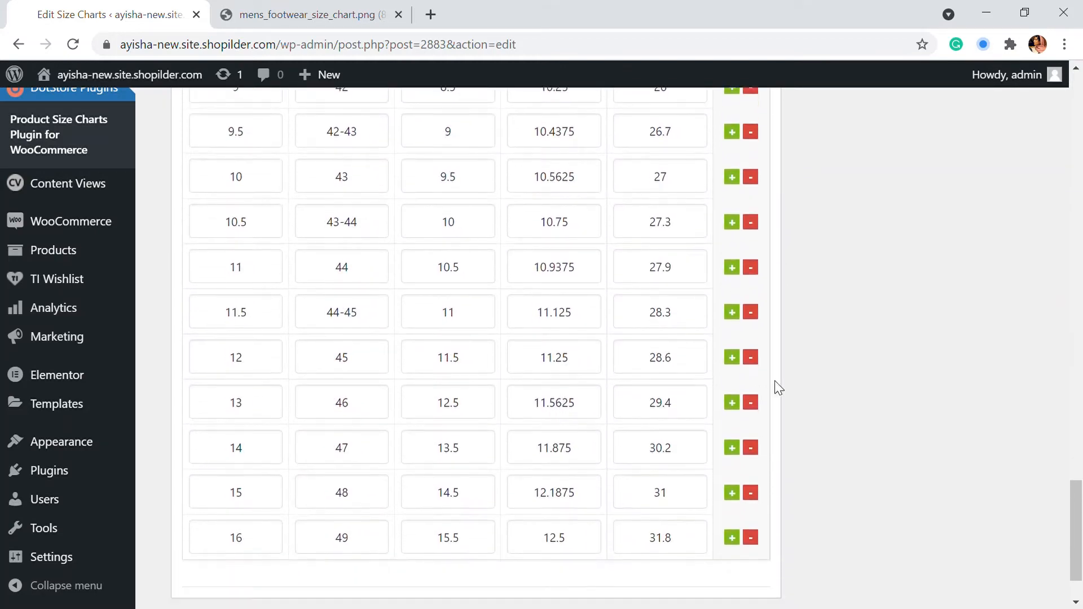
scroll(581, 430, "up", 15)
scroll(544, 350, "up", 15)
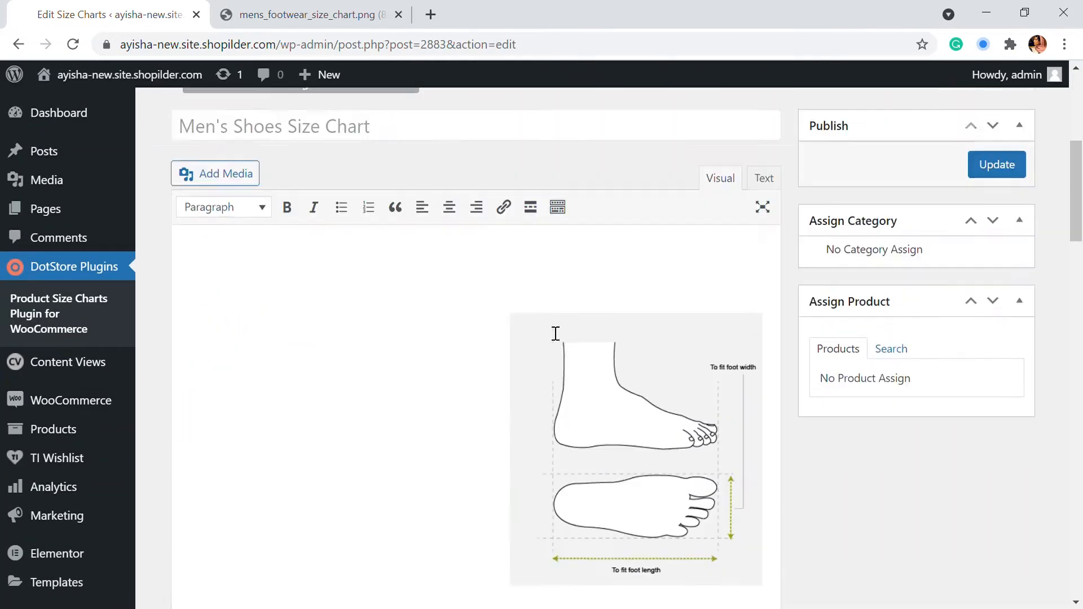
scroll(502, 323, "down", 3)
scroll(630, 279, "down", 2)
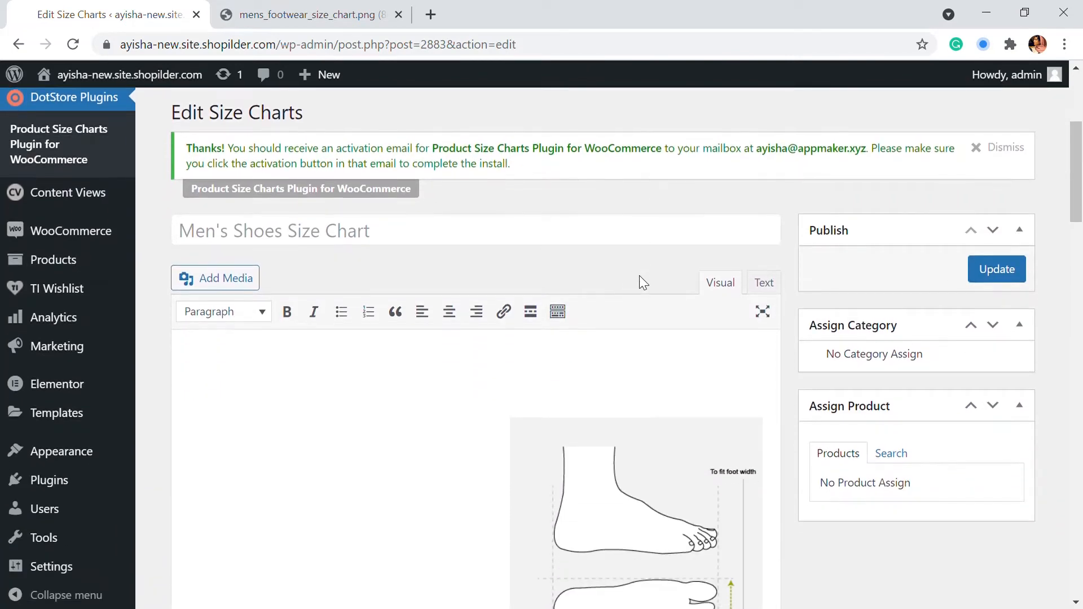
scroll(635, 274, "up", 2)
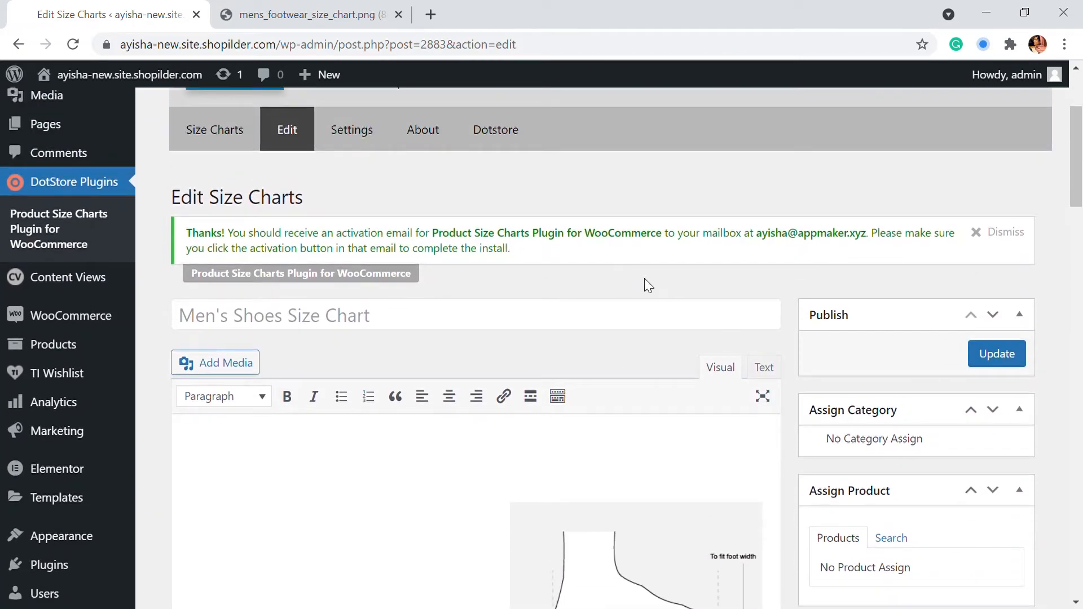
scroll(615, 282, "down", 5)
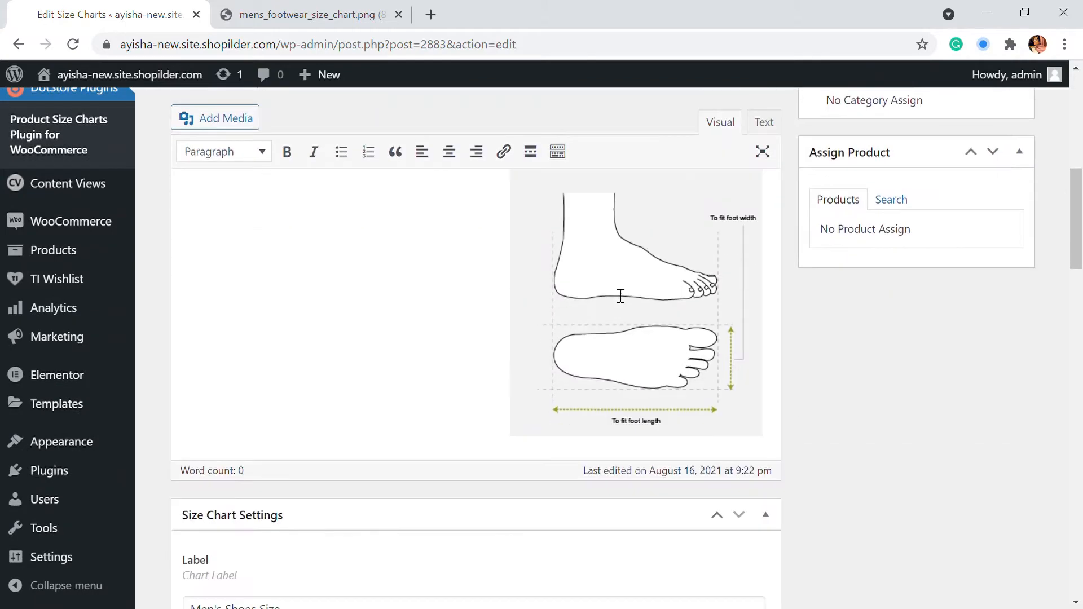
scroll(615, 290, "down", 4)
scroll(615, 291, "up", 8)
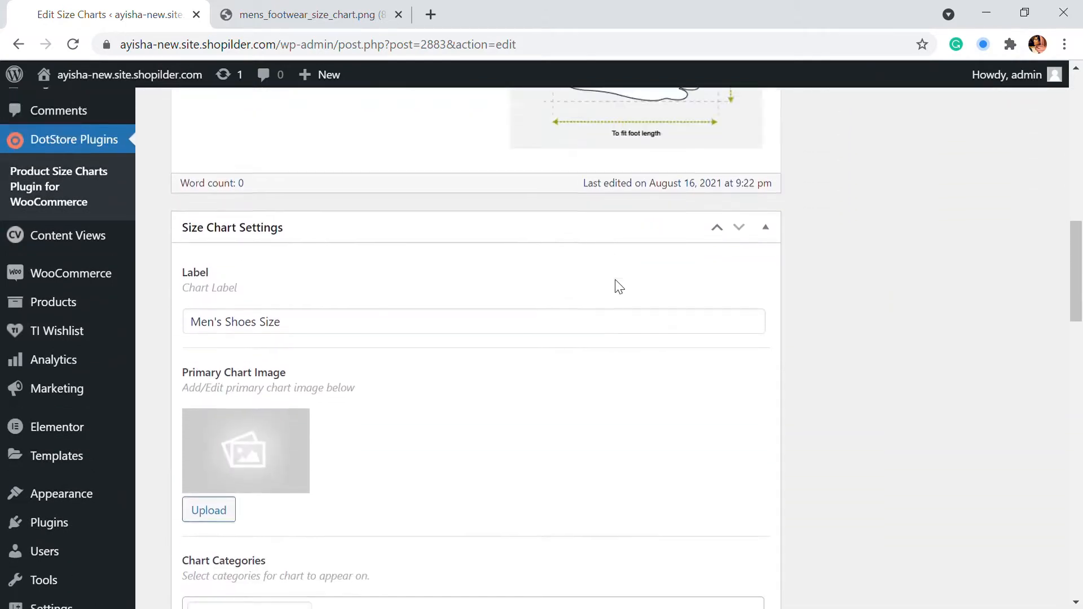
scroll(625, 280, "up", 6)
scroll(625, 279, "down", 2)
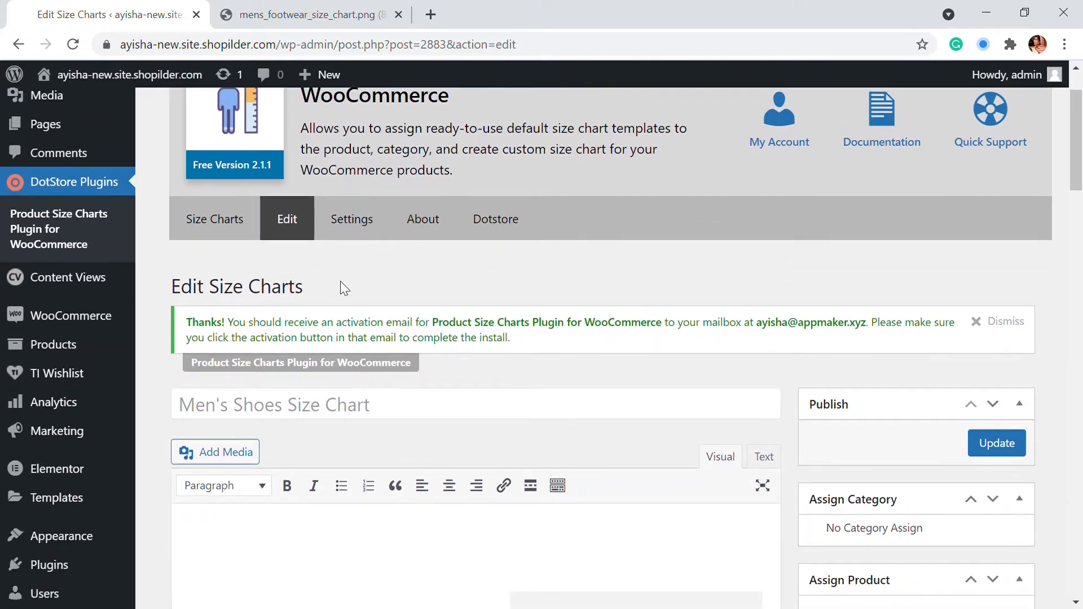
Clone the Men's Shoes Size Chart template from the size charts list and look over the copy's content and settings
left_click(252, 231)
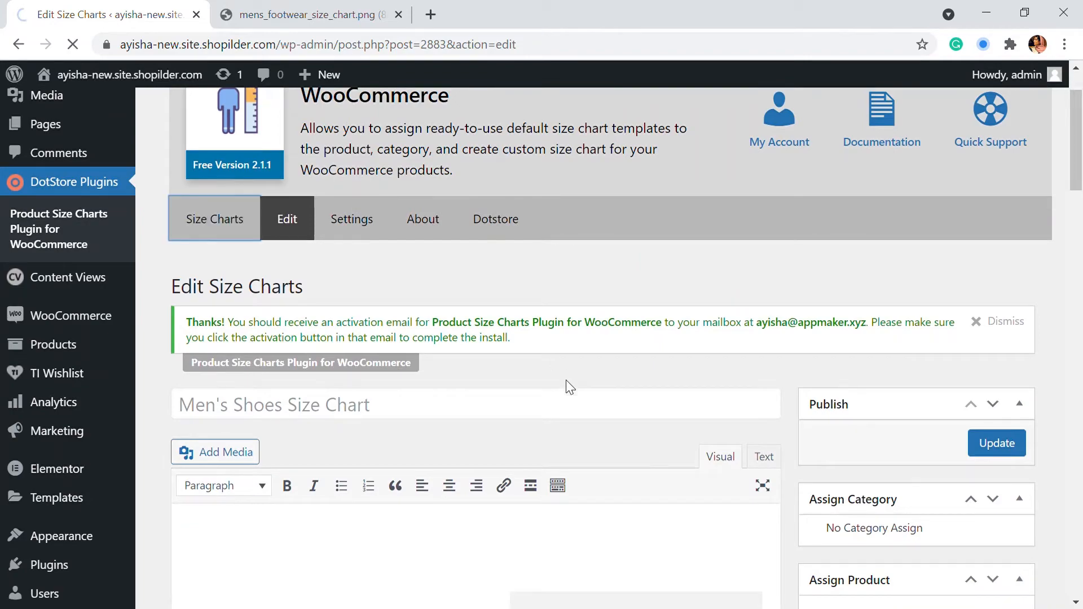
scroll(652, 298, "down", 5)
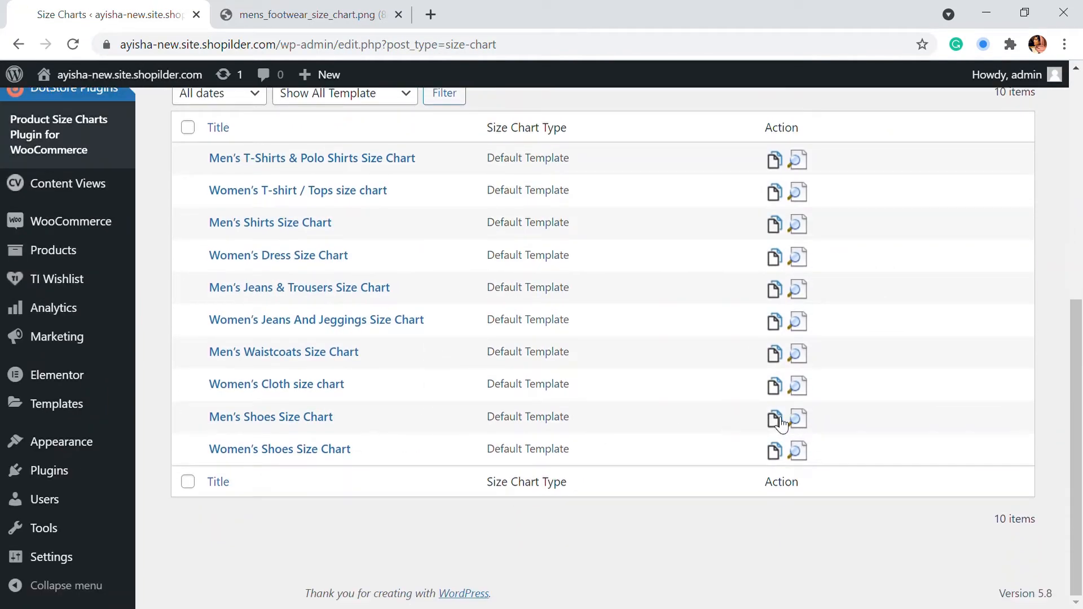
left_click(775, 419)
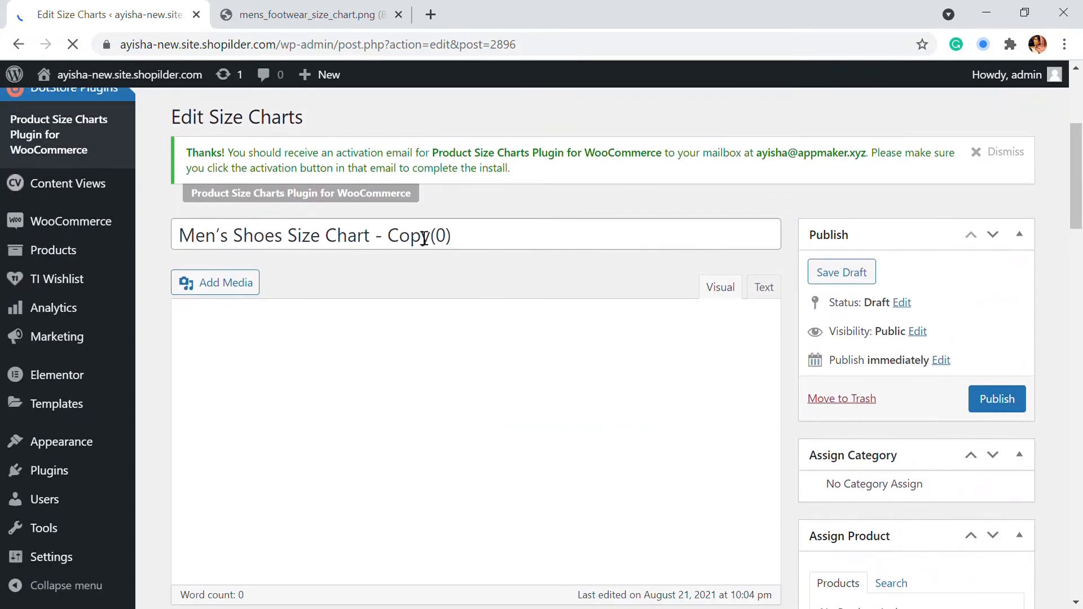
scroll(497, 251, "down", 4)
scroll(509, 331, "down", 10)
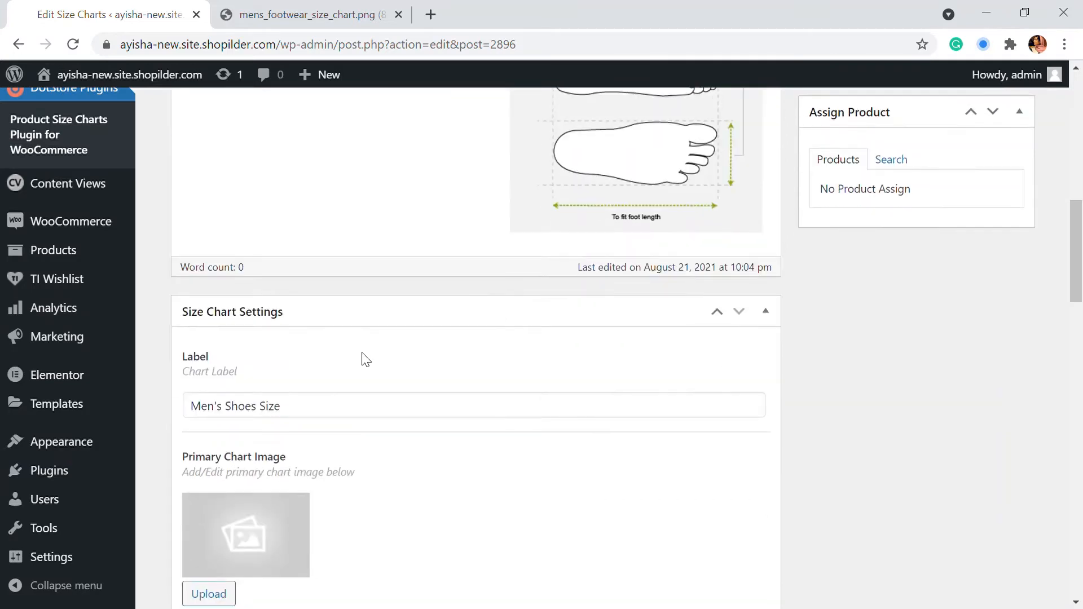
Examine the cloned Men's Shoes Size Chart's label, image, category, position and style settings along with its size table
scroll(324, 297, "up", 3)
scroll(318, 302, "up", 3)
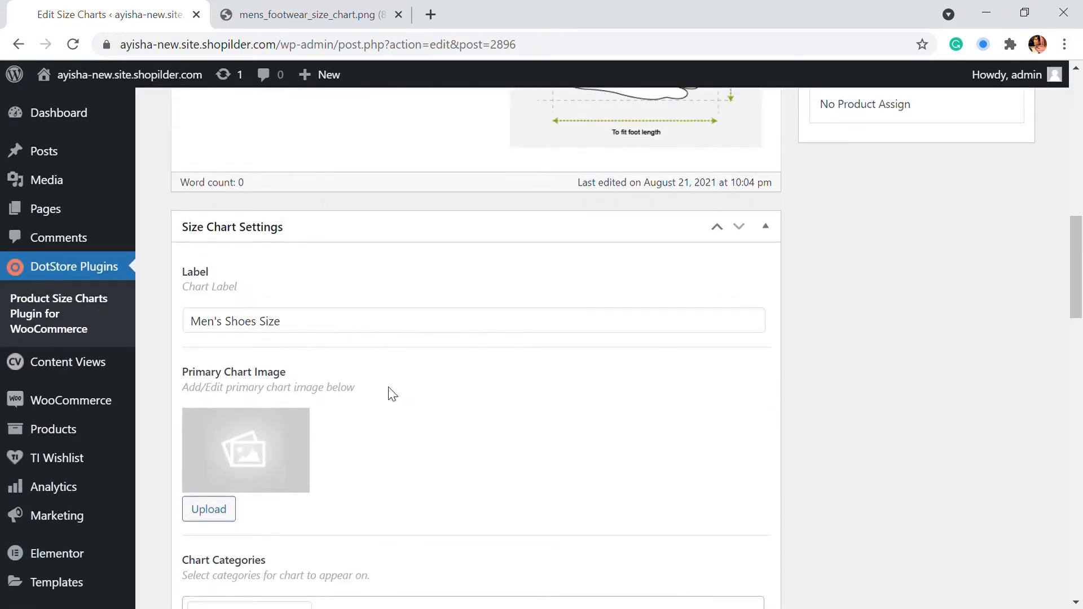
scroll(358, 380, "down", 8)
scroll(338, 342, "down", 12)
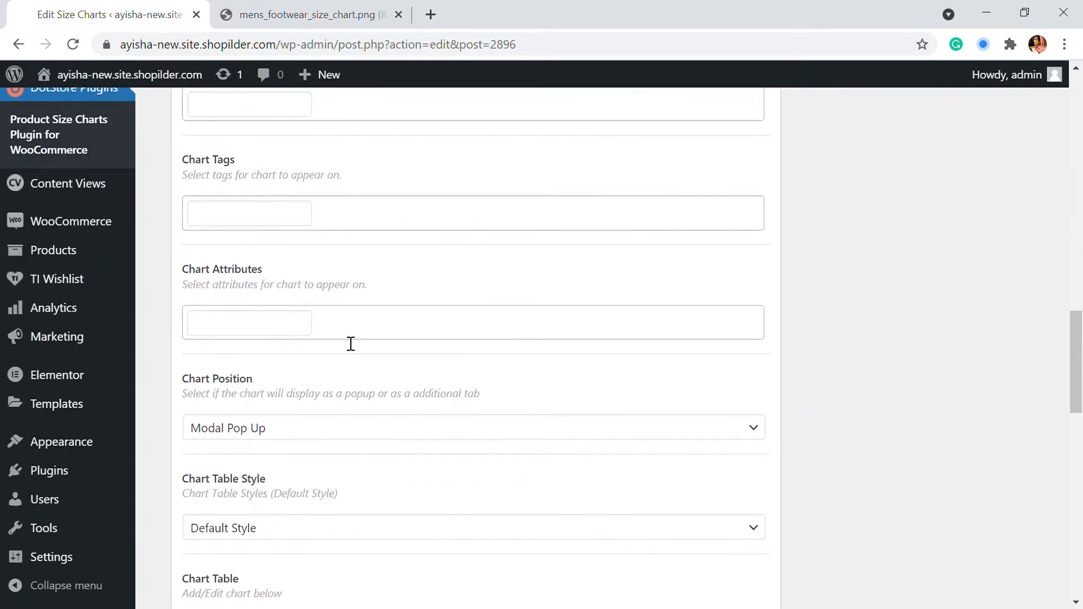
scroll(654, 346, "down", 11)
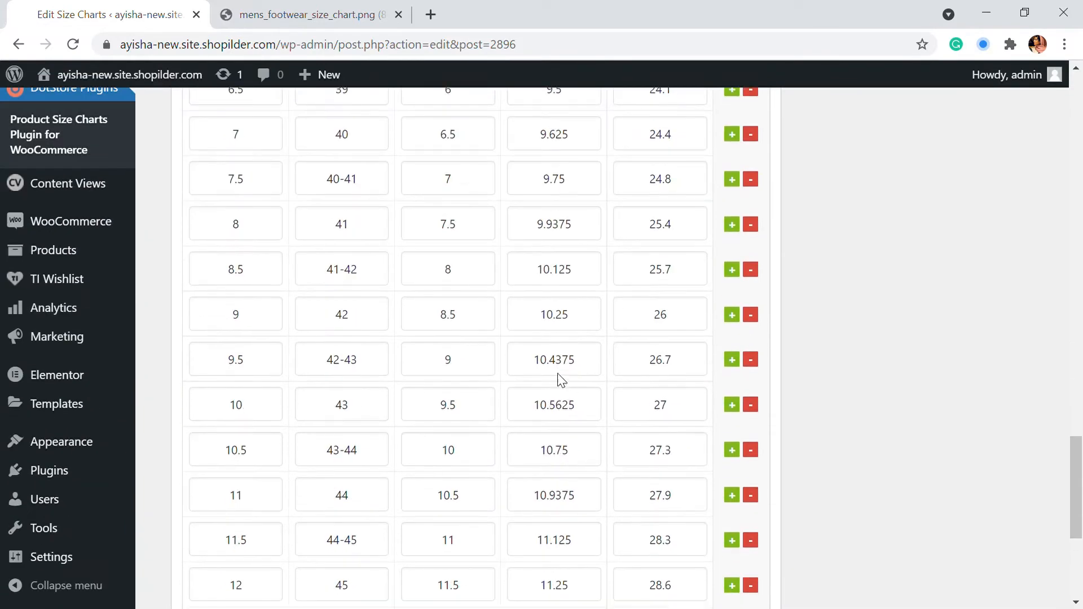
scroll(628, 357, "up", 10)
scroll(628, 357, "up", 15)
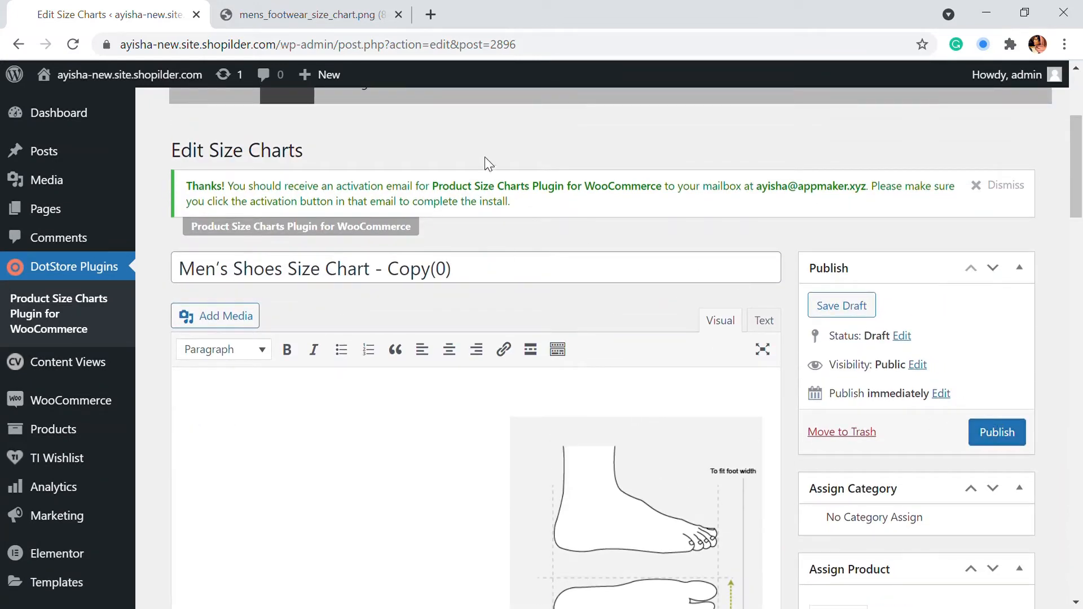
scroll(254, 212, "up", 1)
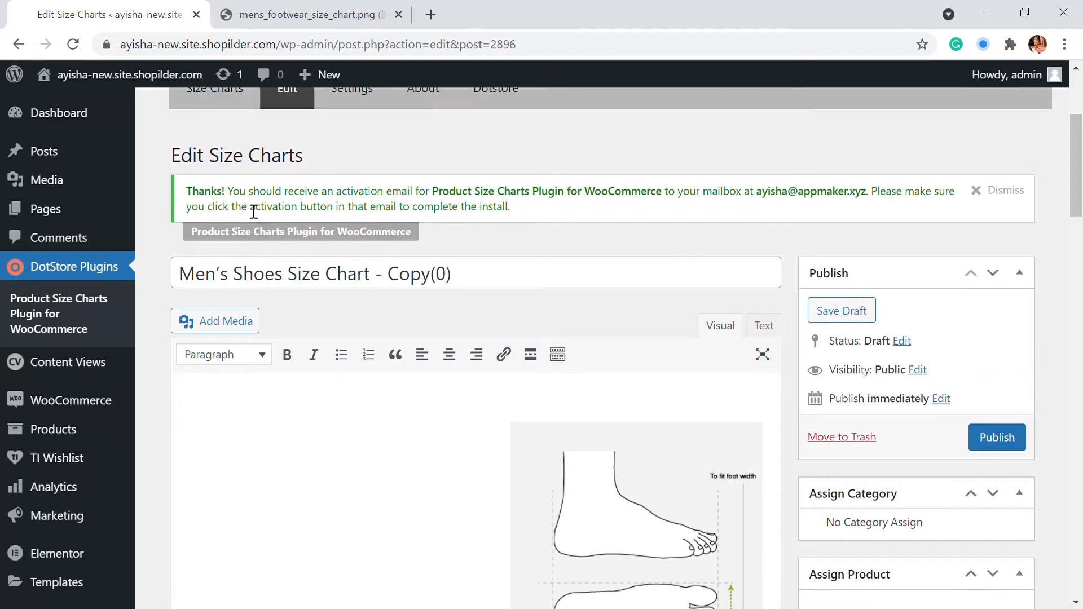
Return to the list of size charts and start a new size chart titled "Shoe Size"
scroll(254, 212, "up", 3)
left_click(257, 252)
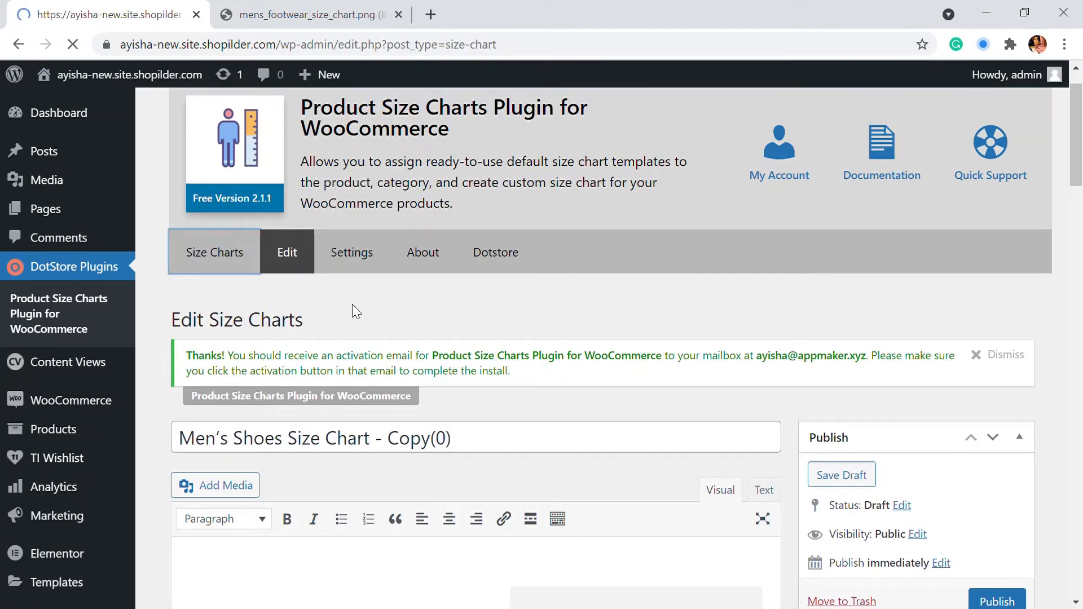
scroll(338, 327, "down", 2)
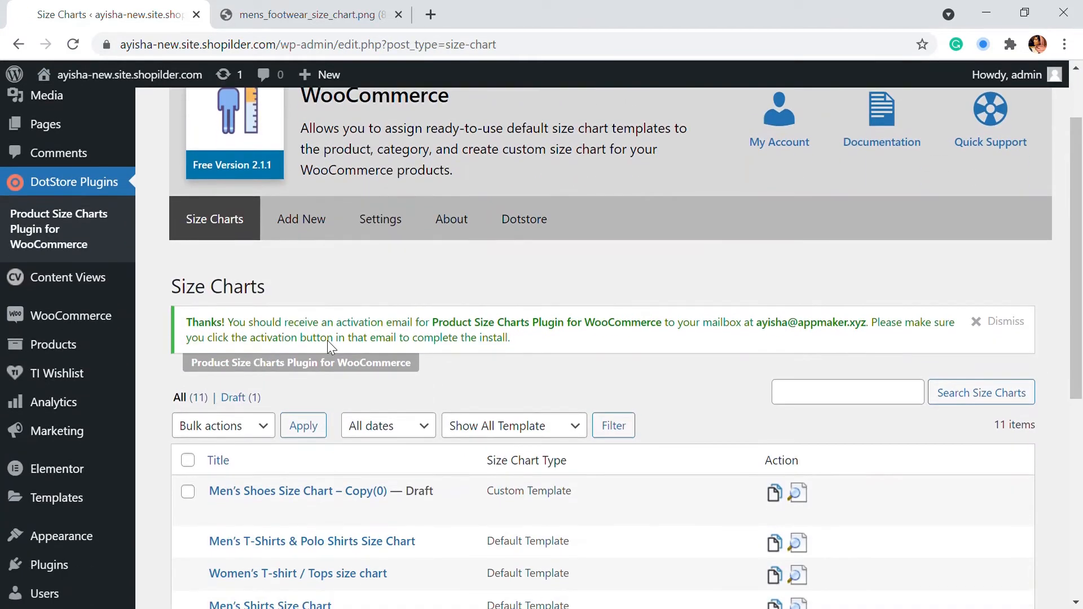
left_click(306, 218)
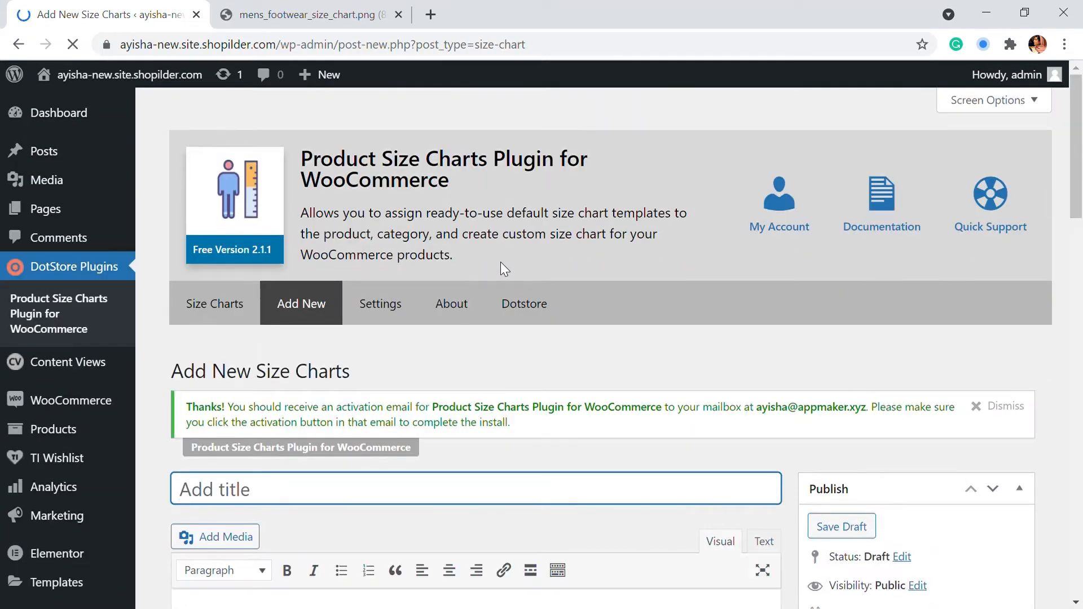
mouse_move(500, 261)
scroll(550, 321, "down", 1)
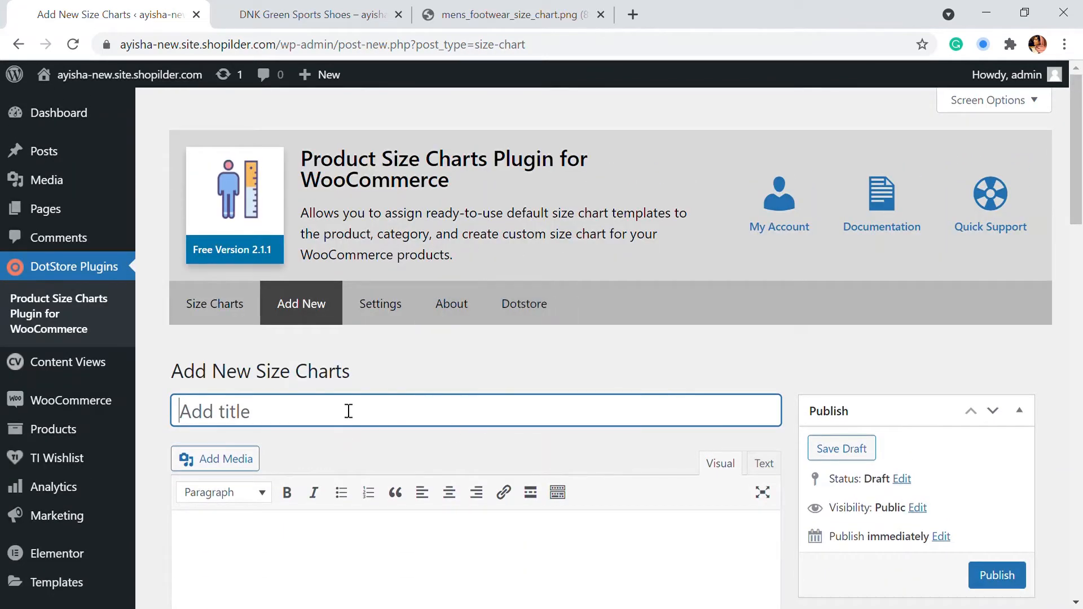
type("Sh")
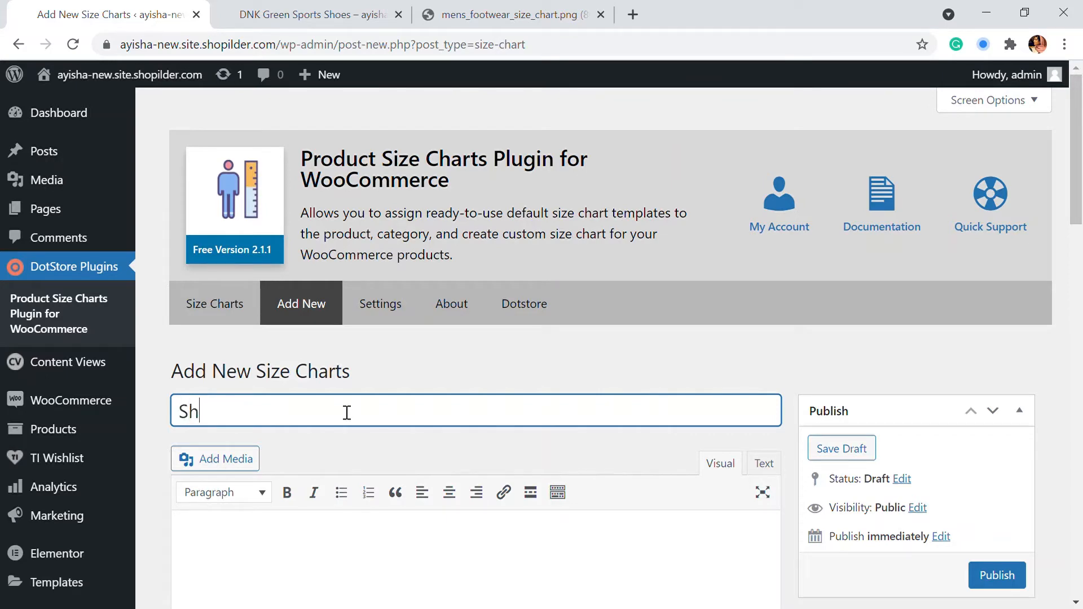
type("oe Size")
Examine the DNK Green Sports Shoes product page, the mens_footwear_size_chart.png reference image and the new chart's settings and table
scroll(429, 404, "down", 3)
scroll(447, 427, "down", 9)
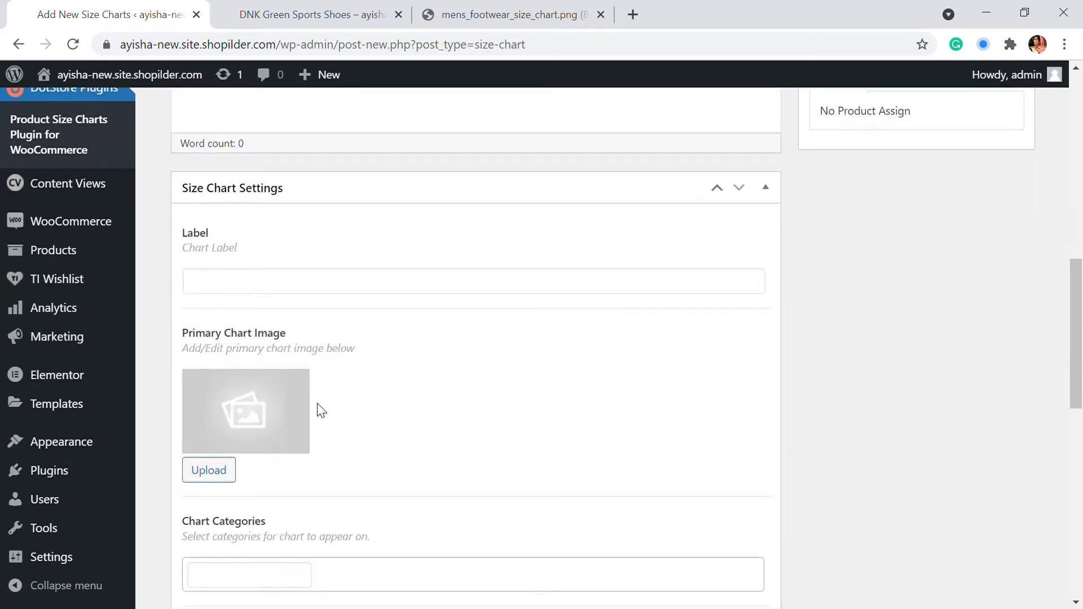
left_click(282, 15)
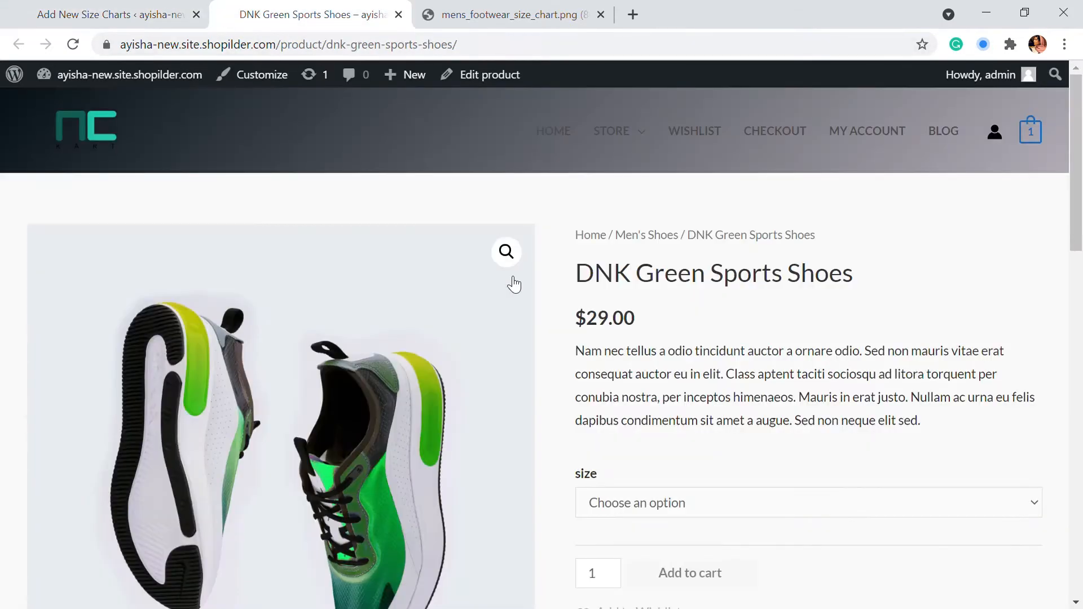
left_click(496, 17)
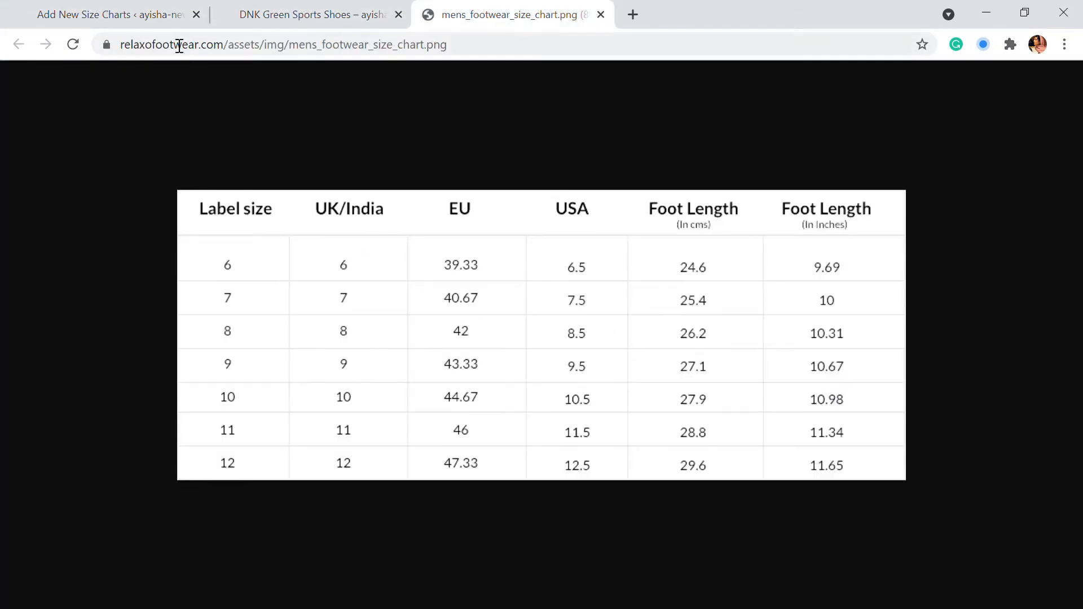
left_click(140, 14)
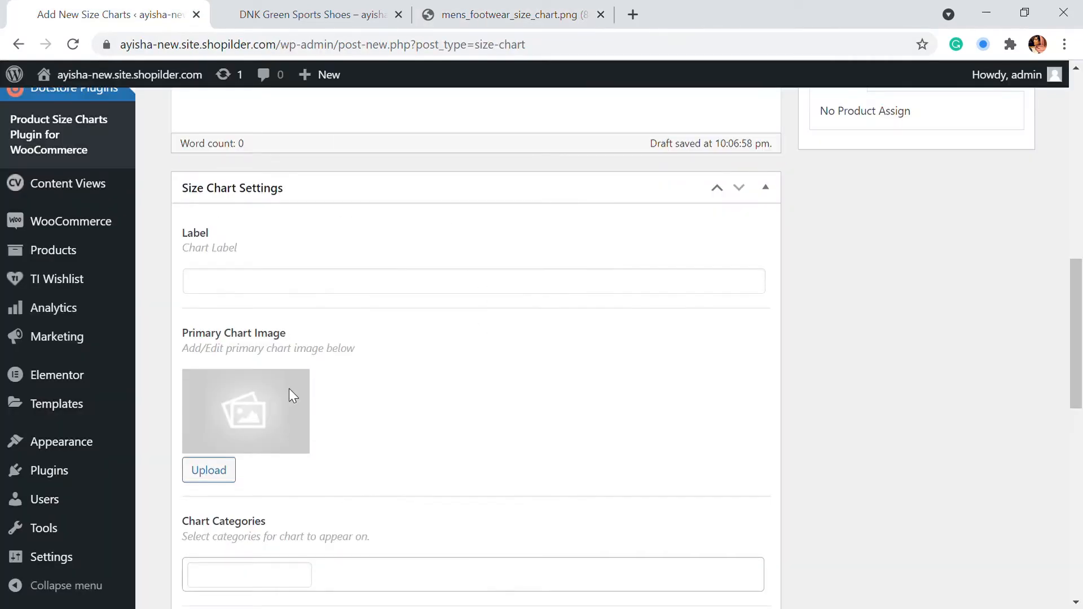
scroll(285, 387, "down", 6)
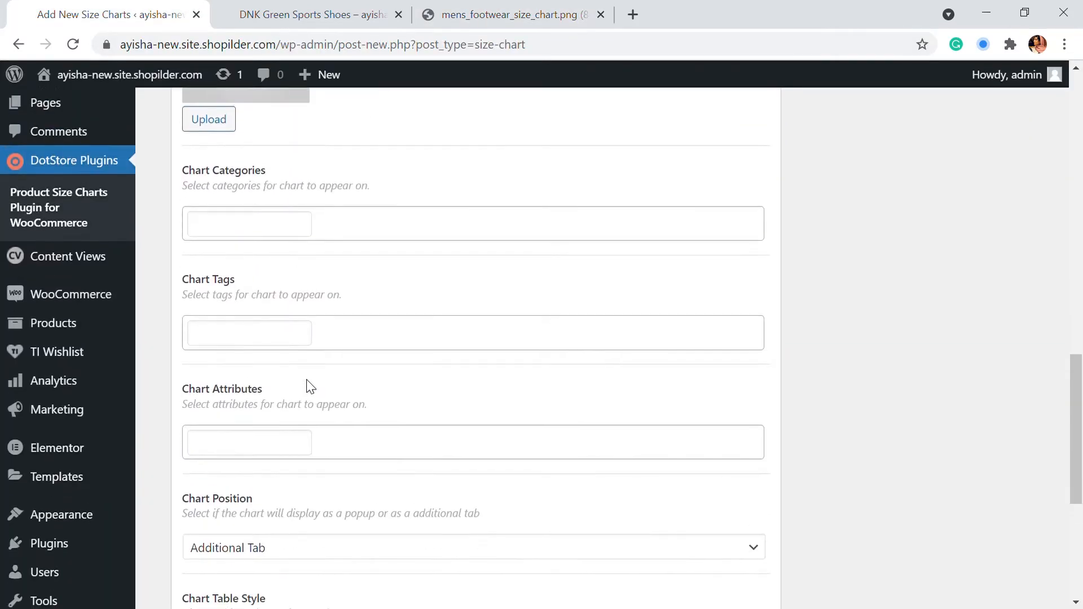
scroll(311, 387, "down", 6)
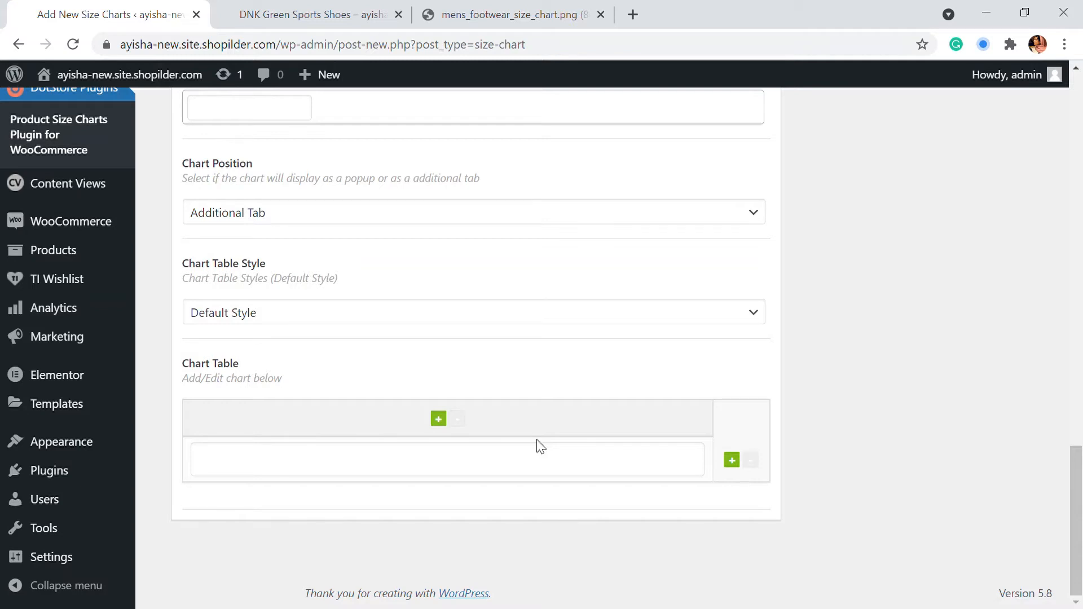
scroll(525, 435, "up", 9)
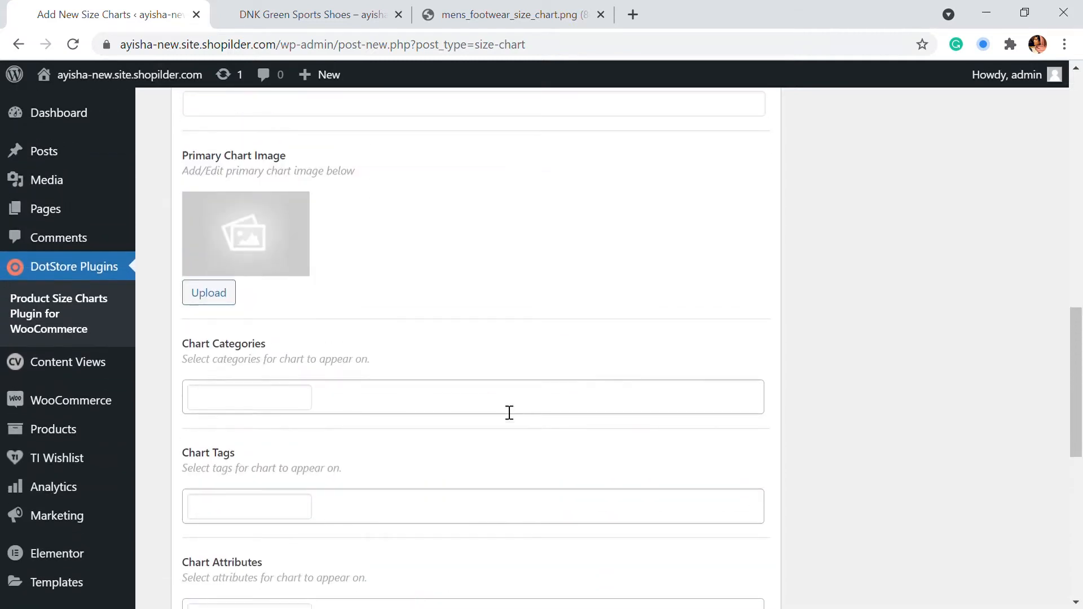
scroll(510, 413, "up", 5)
scroll(277, 355, "down", 1)
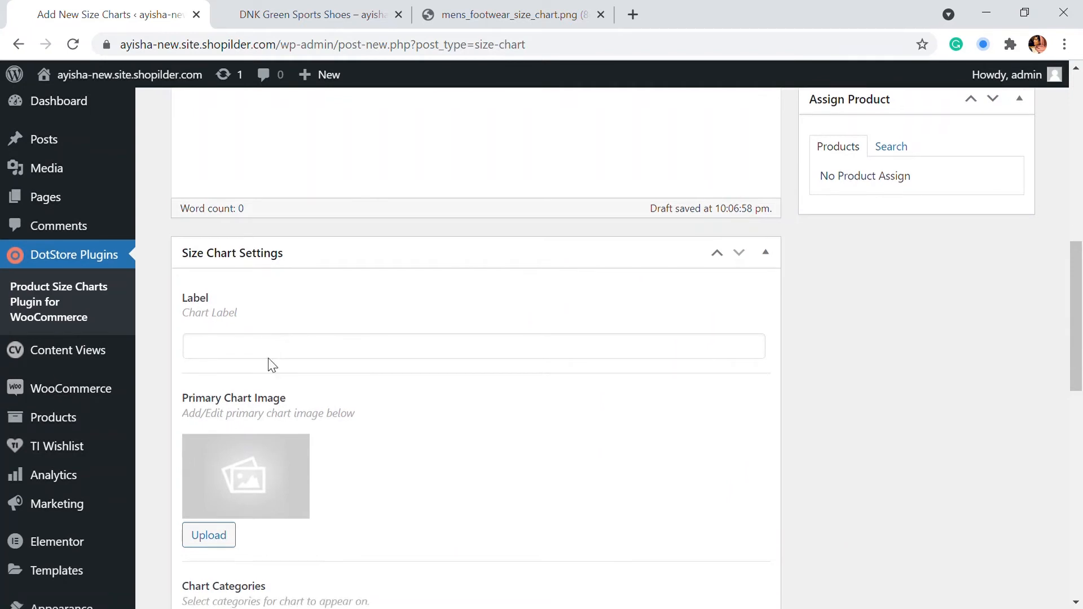
Assign the size chart to both of the store's product categories named Shoes
scroll(269, 365, "down", 1)
scroll(310, 307, "down", 4)
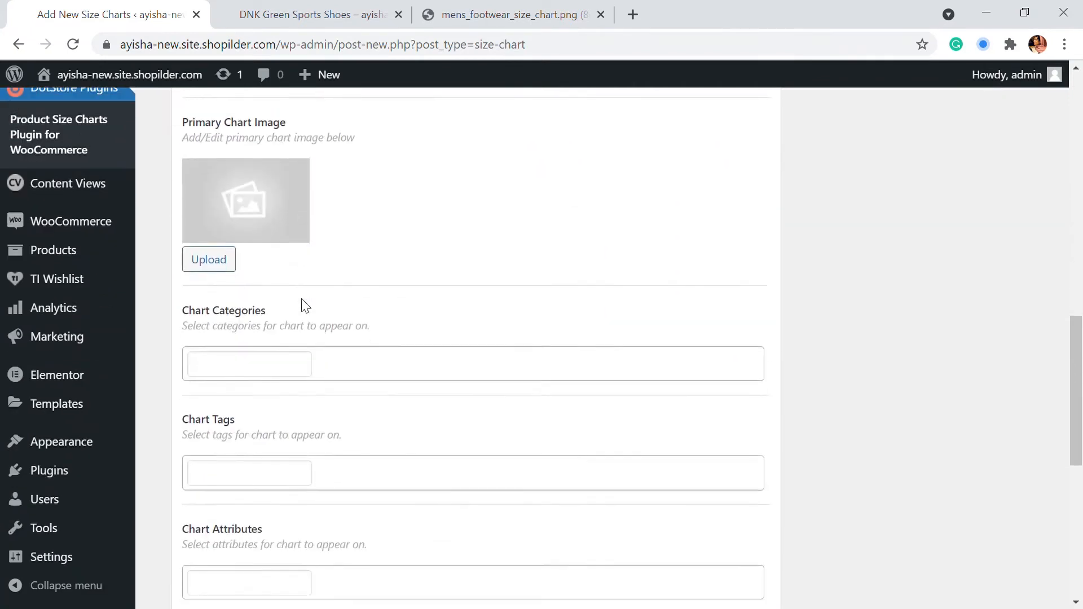
scroll(305, 306, "down", 2)
left_click(263, 234)
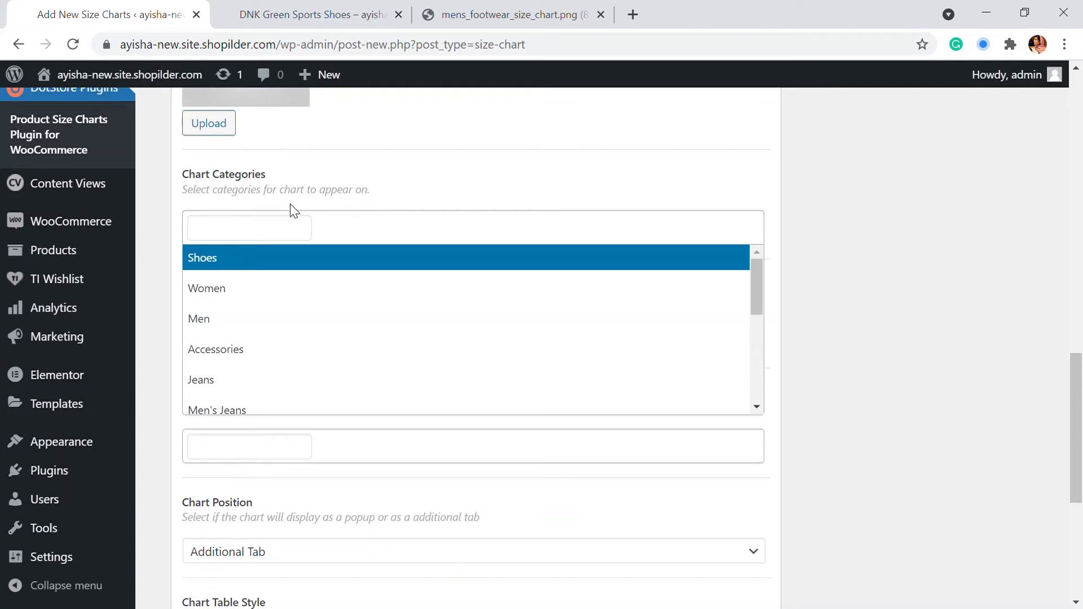
left_click(259, 261)
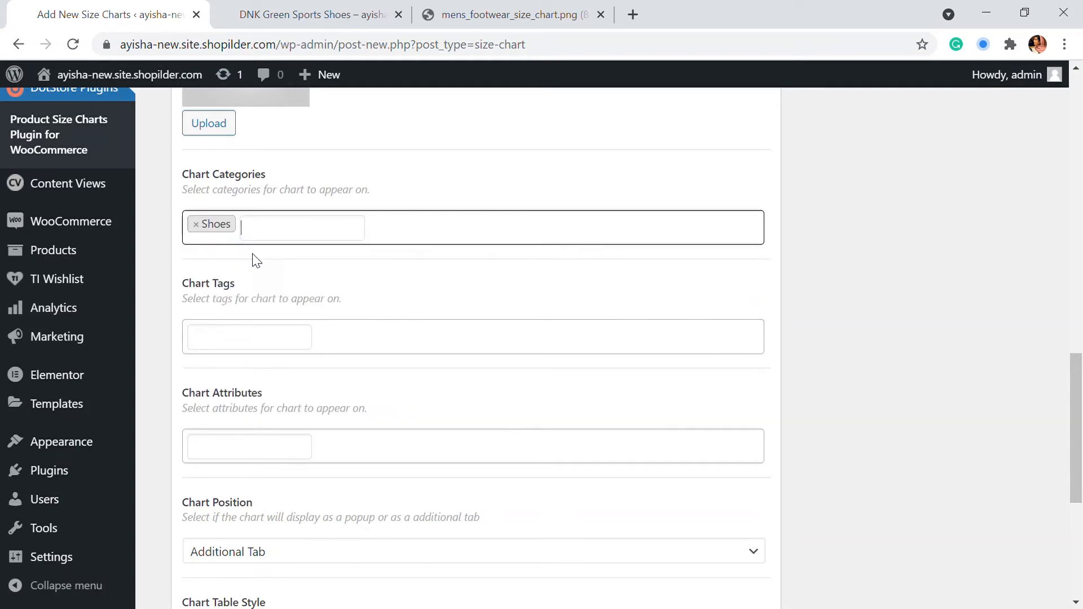
left_click(316, 234)
scroll(303, 299, "down", 5)
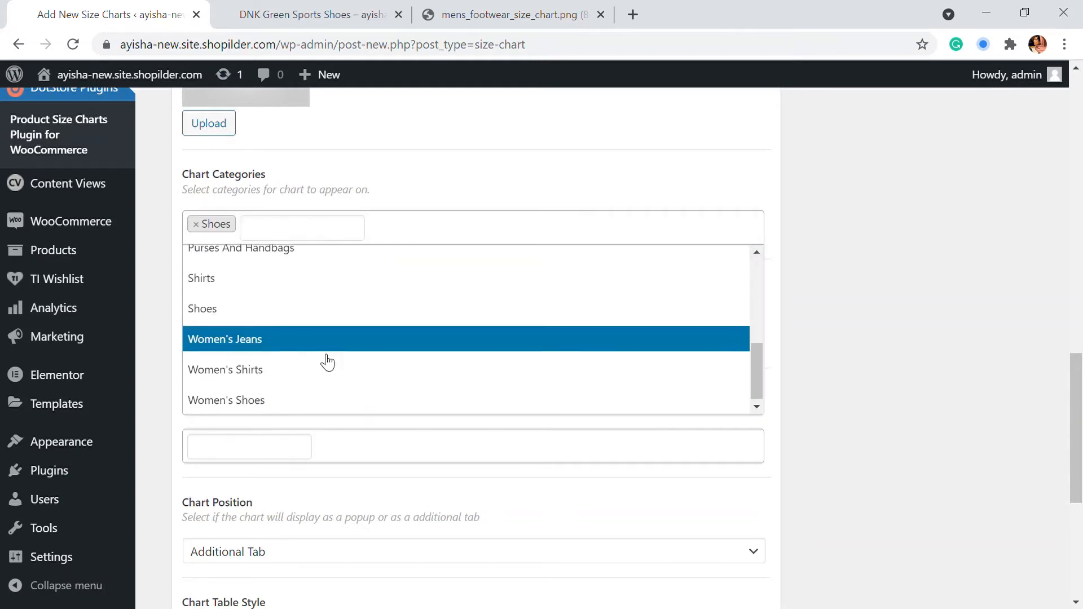
left_click(294, 309)
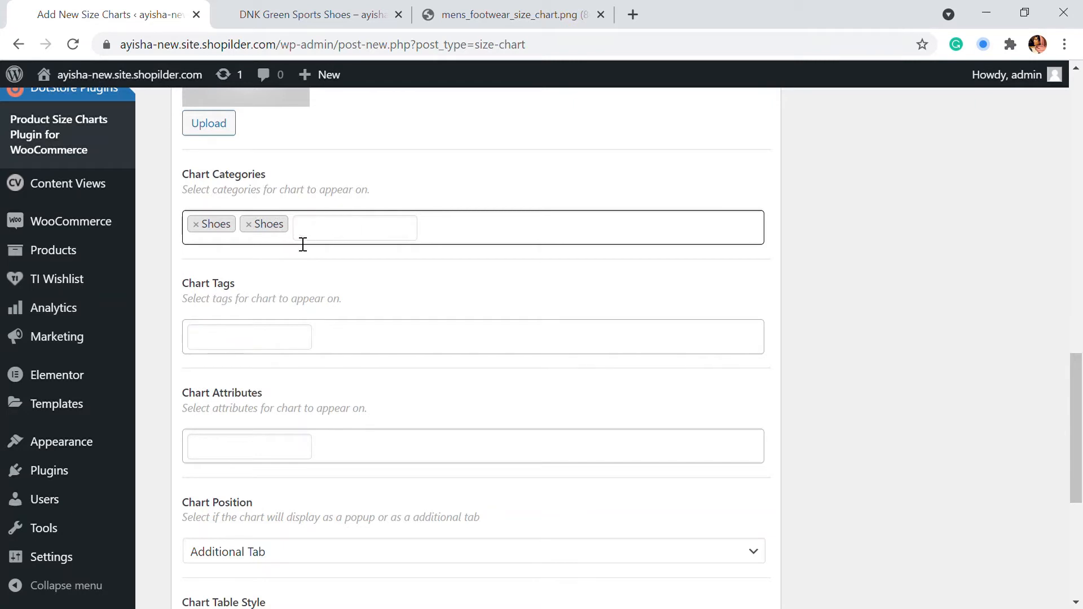
View the product tags available for the size chart and leave the tag selection empty
scroll(333, 249, "down", 1)
left_click(248, 255)
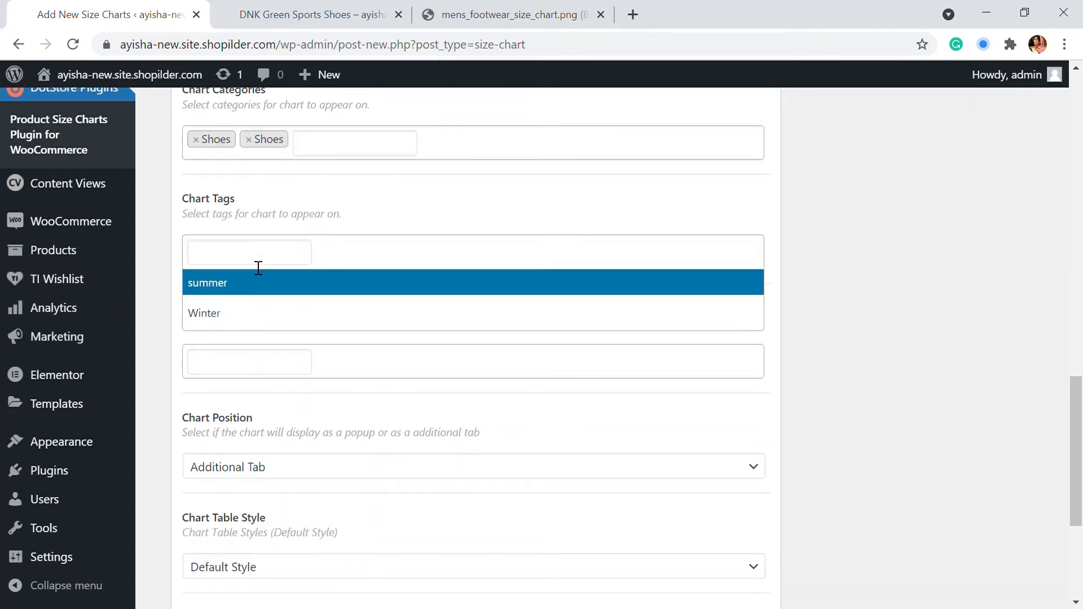
left_click(266, 251)
scroll(361, 262, "down", 1)
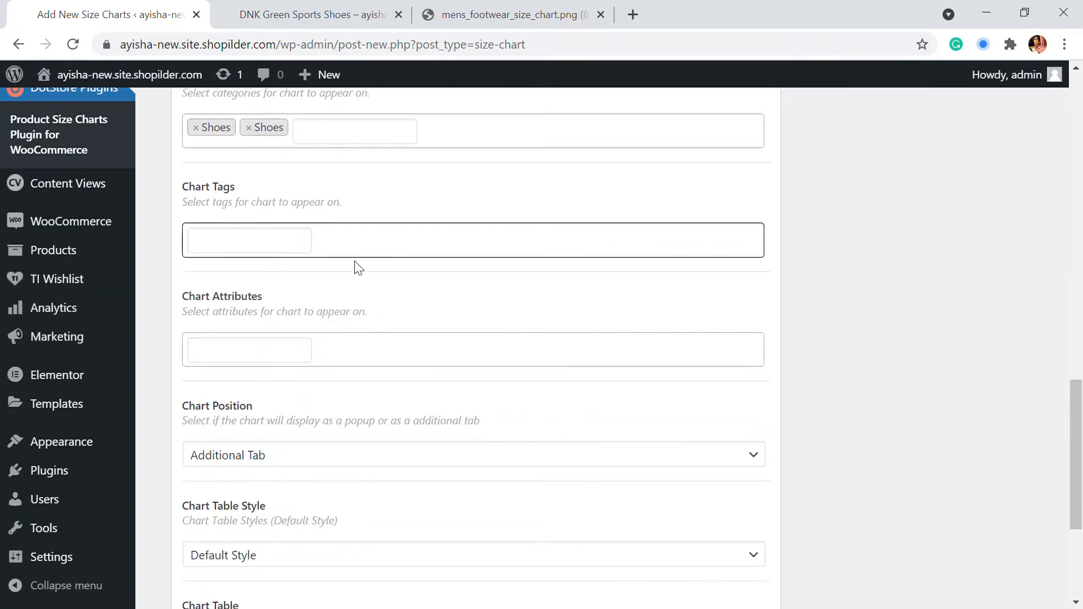
scroll(369, 255, "up", 1)
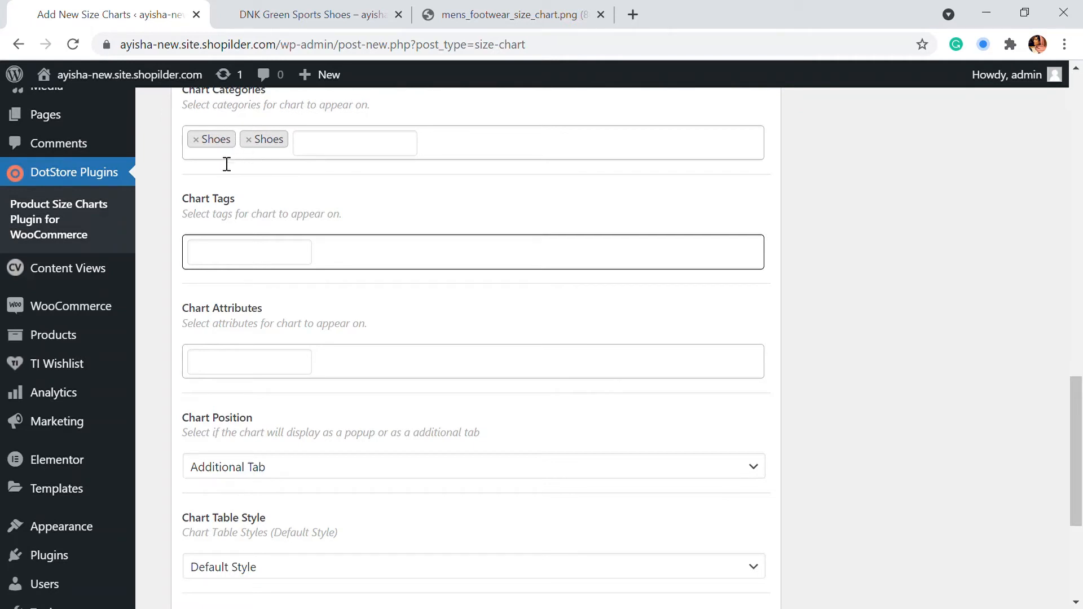
Set the chart table style to Minimalistic and expand the chart table to three columns and four rows
scroll(374, 211, "down", 5)
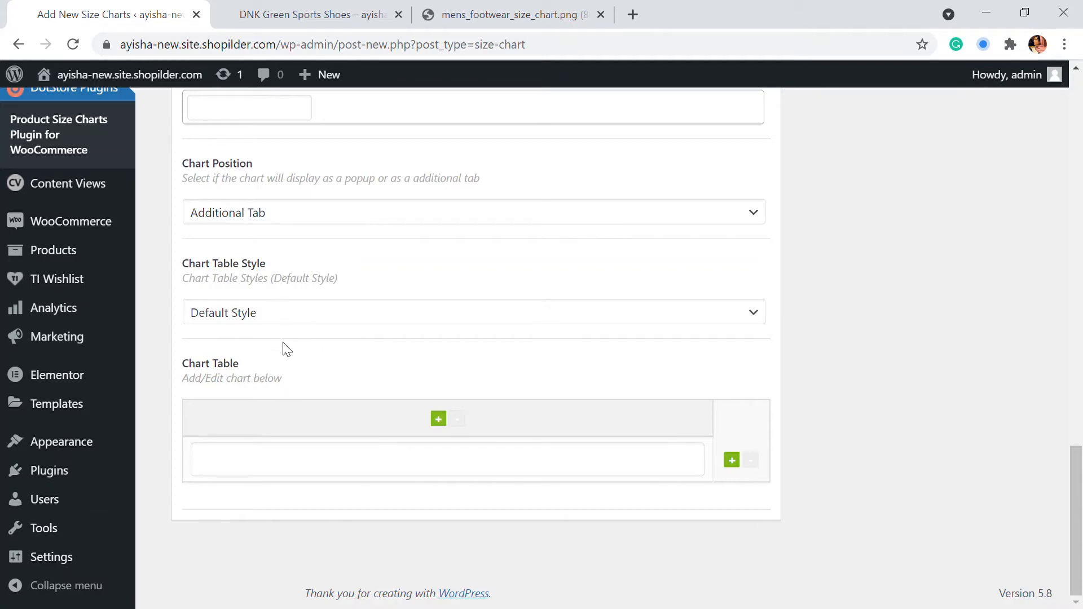
left_click(282, 358)
left_click(441, 420)
left_click(305, 419)
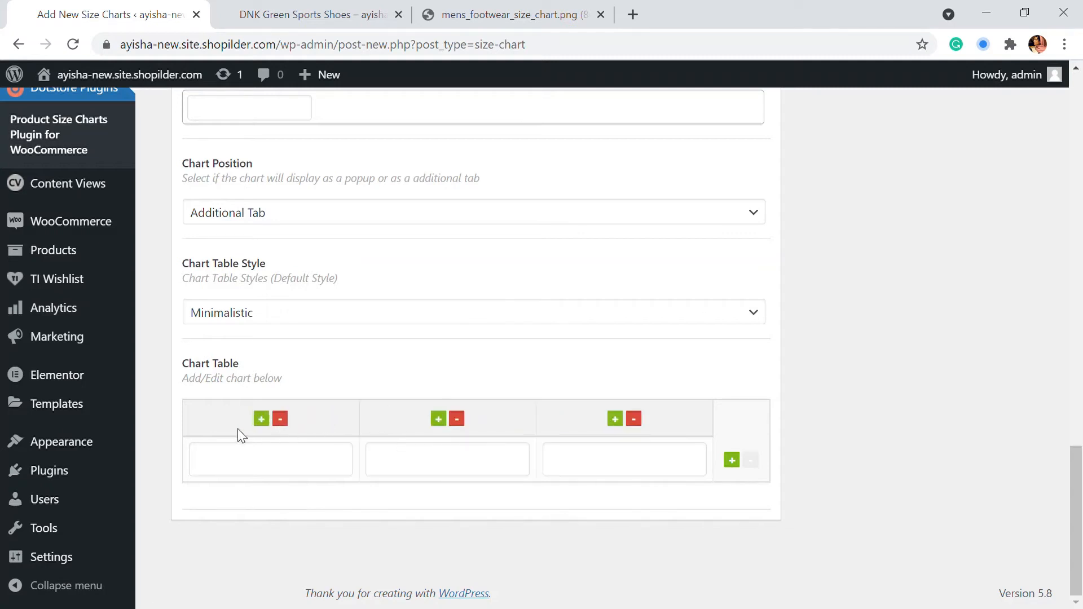
left_click(732, 462)
left_click(733, 463)
left_click(733, 462)
scroll(585, 458, "down", 1)
scroll(586, 457, "down", 2)
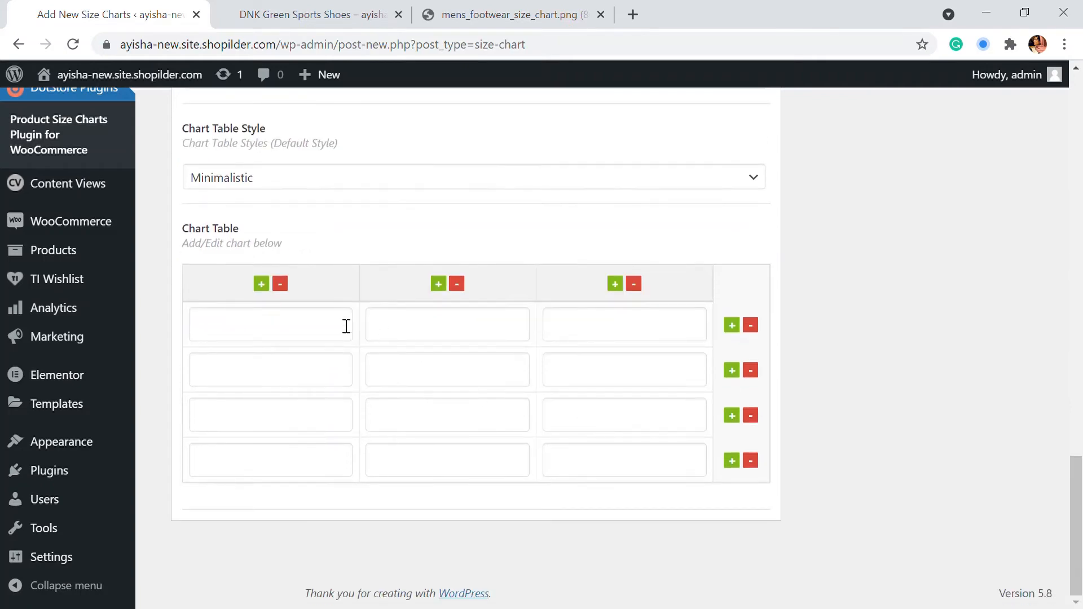
Consult the men's footwear size chart image and enter the table headings LABEL SIZE, UK and US
left_click(501, 16)
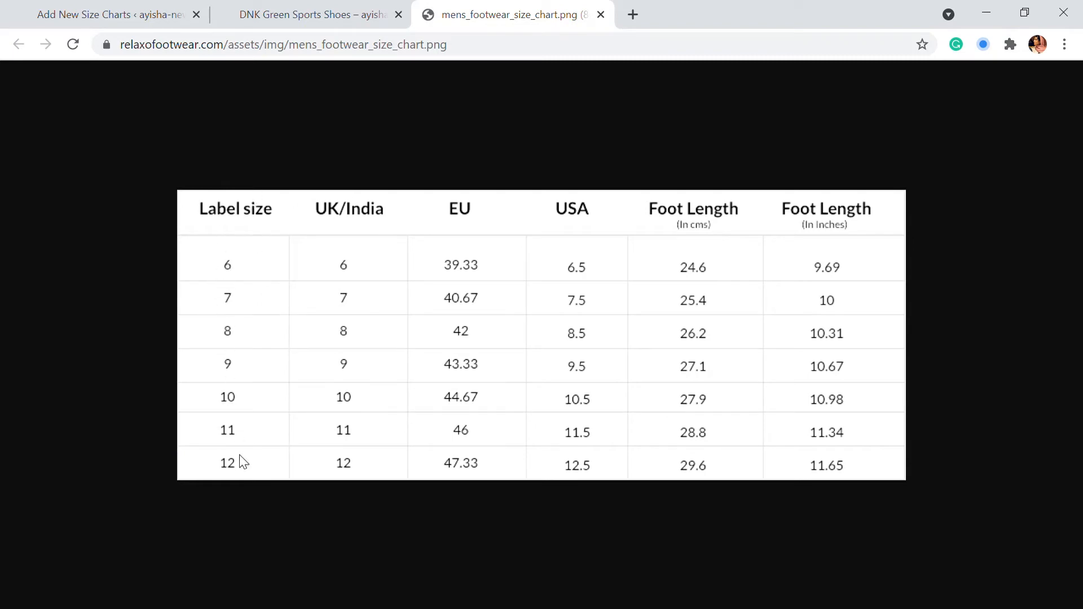
left_click(141, 20)
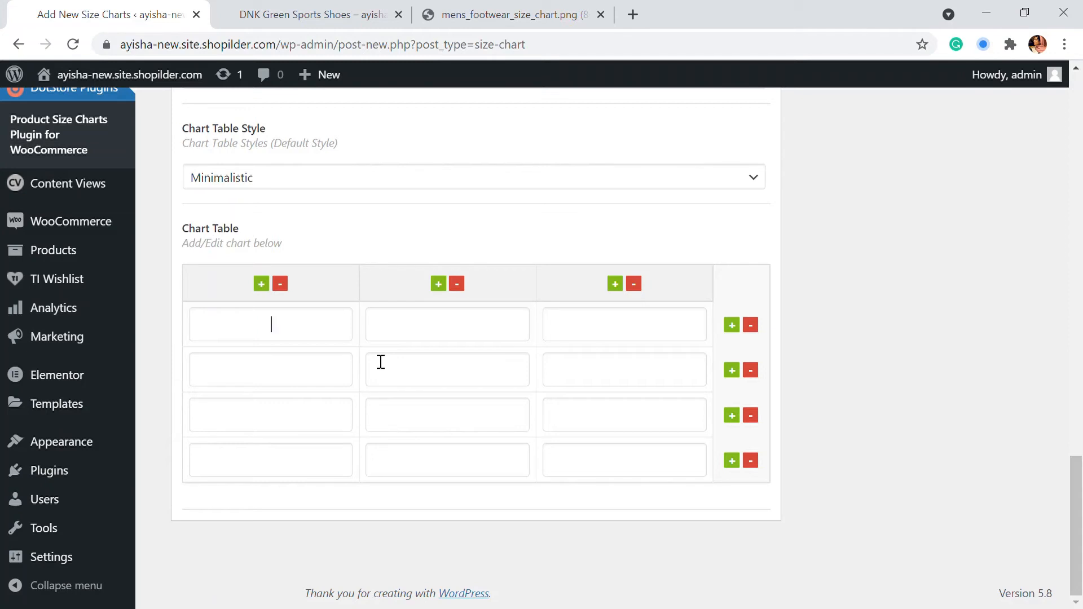
type("bel")
key("BackSpace")
key("BackSpace")
key("BackSpace")
type("BEL SZI")
key("BackSpace")
key("BackSpace")
type("IZE")
left_click(502, 335)
type("UK")
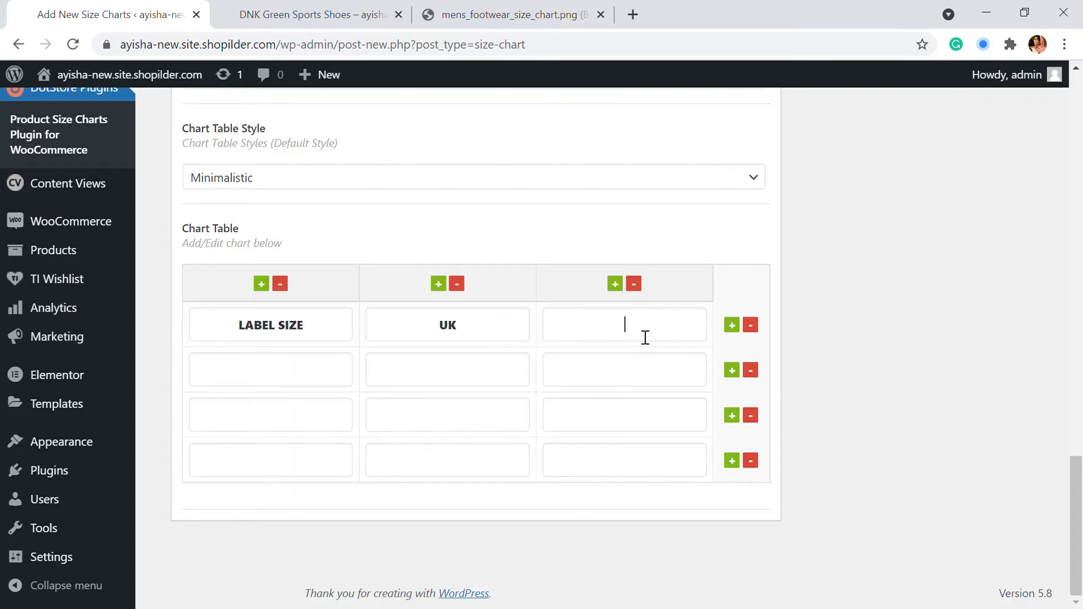
type("US")
Fill six size rows with labels 5–10, UK 6–11 and EU 39.5, 41, 42, 43, 44, 45, replacing the US heading with EU
type("6")
type("7")
left_click(736, 461)
left_click(736, 461)
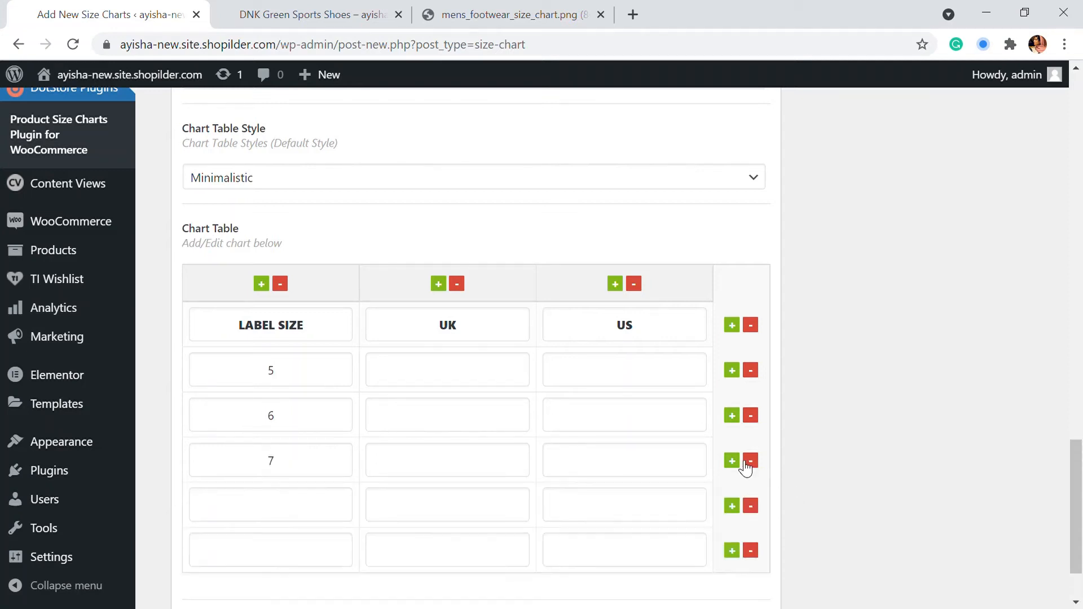
left_click(315, 520)
type("8")
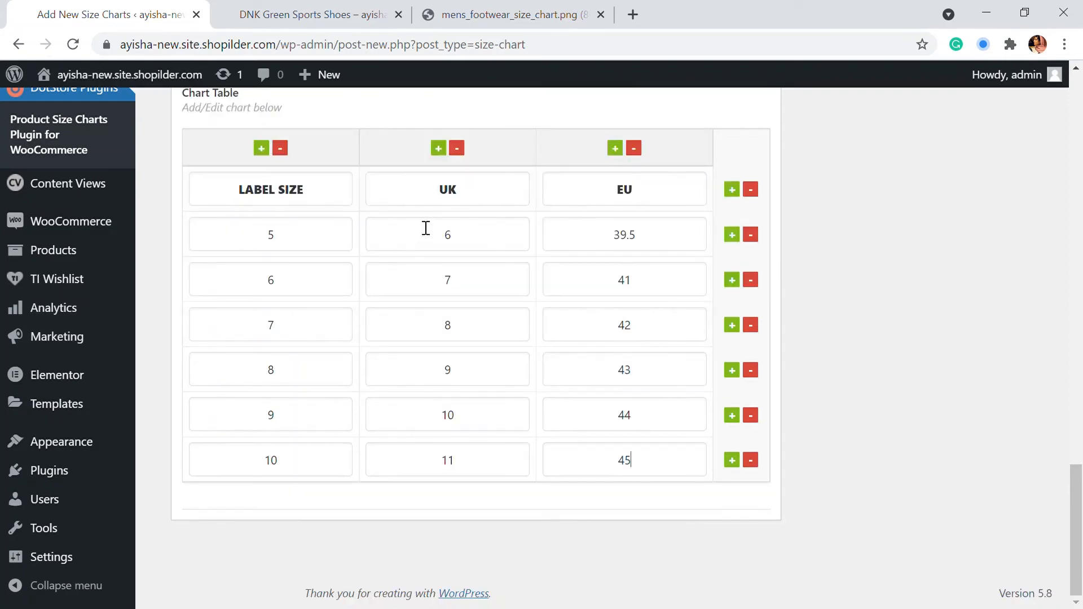
scroll(561, 312, "up", 2)
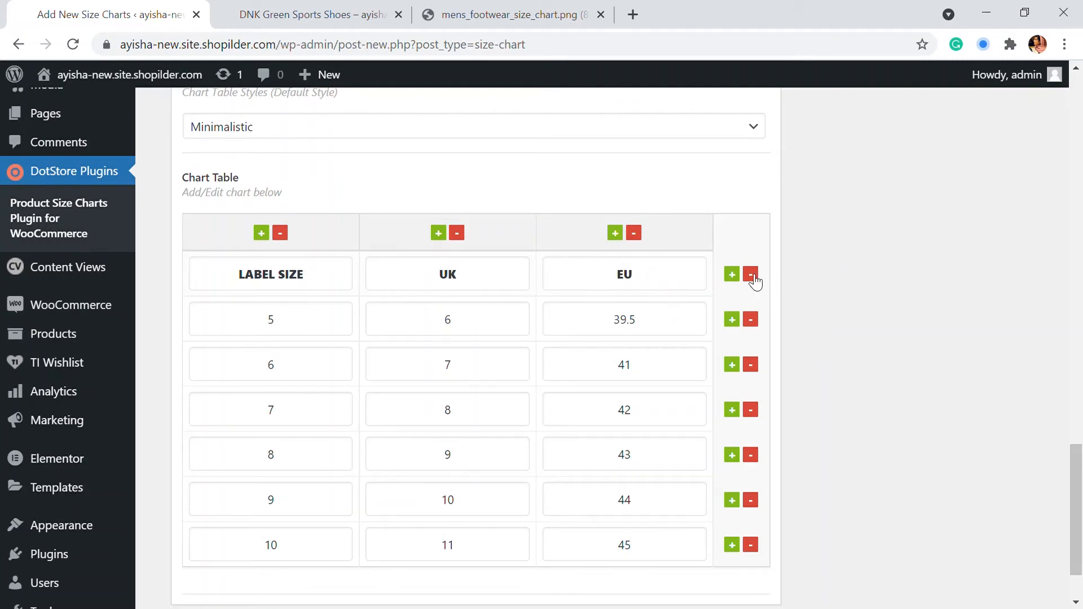
Enter "Mens shoe size chart" as the description of the Shoe Size chart
scroll(749, 287, "down", 2)
scroll(741, 288, "up", 15)
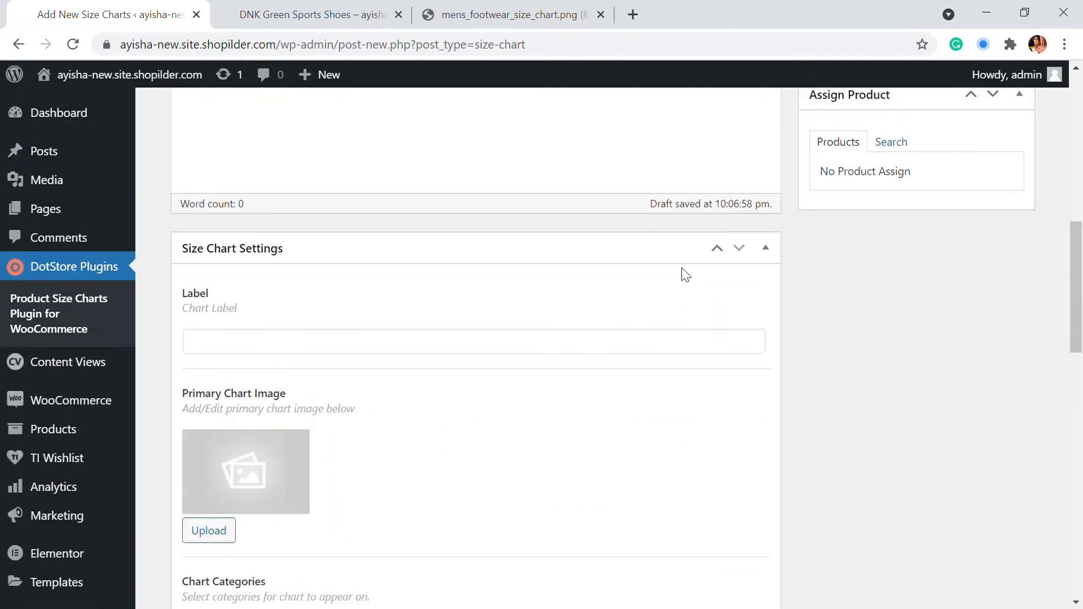
scroll(636, 341, "up", 2)
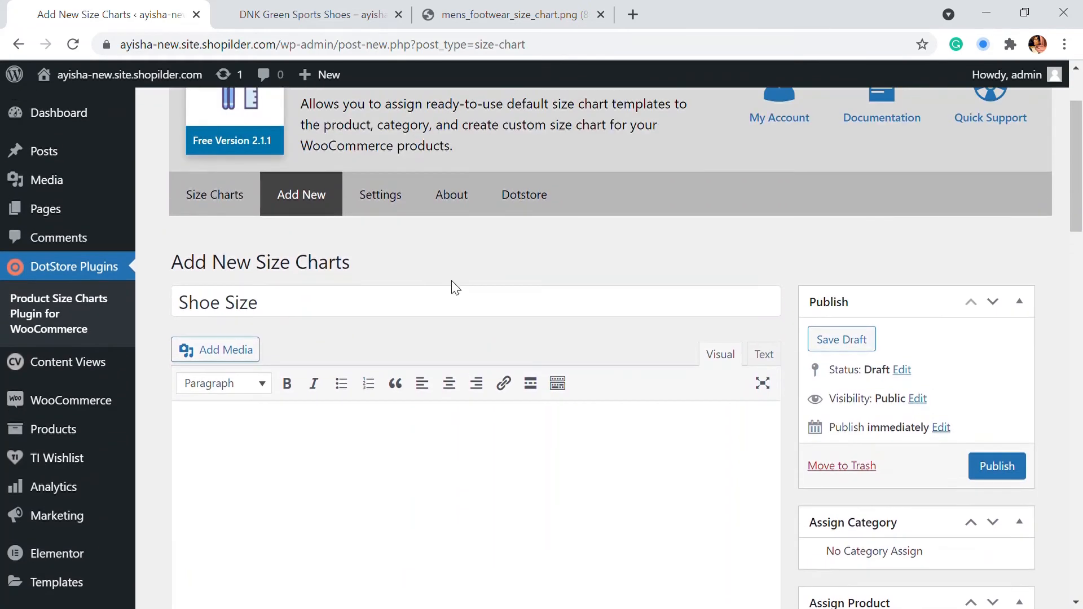
scroll(484, 477, "down", 4)
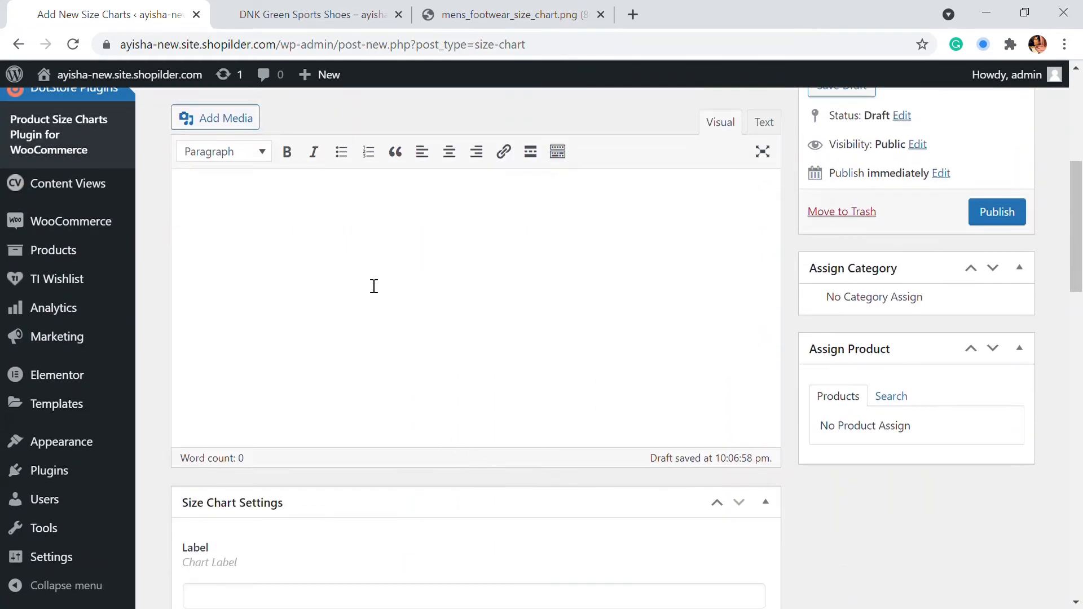
scroll(469, 324, "up", 2)
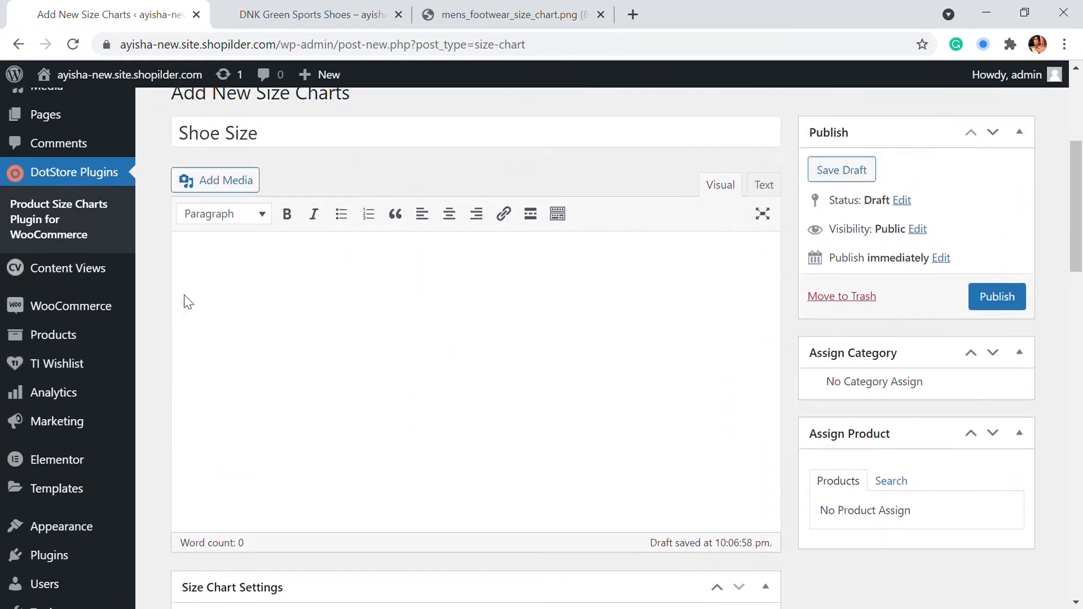
left_click(268, 273)
type("ME")
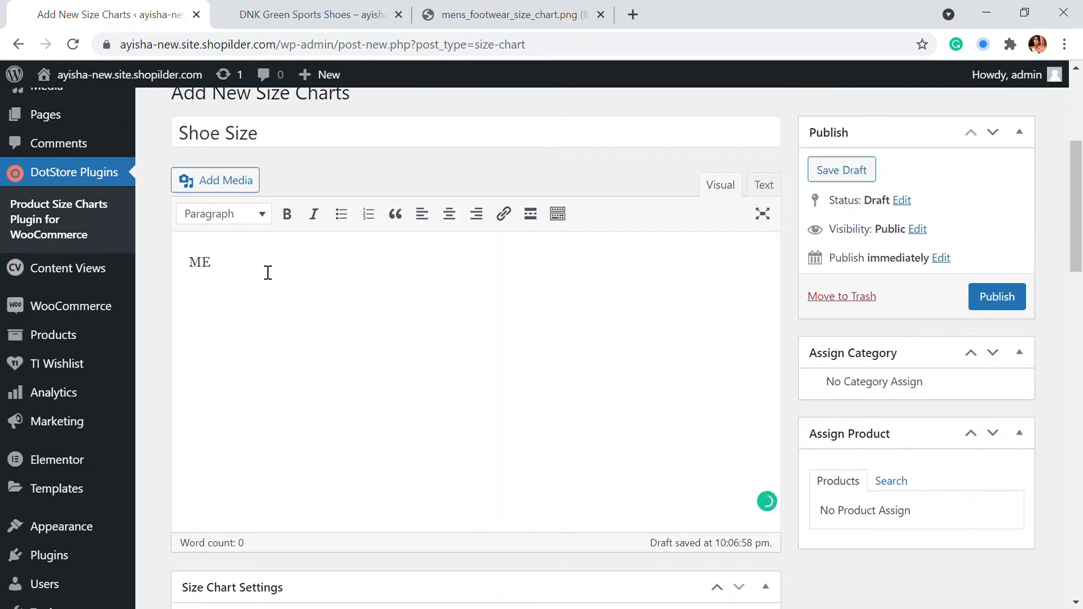
key("BackSpace")
type("em")
type("s shoe size chart")
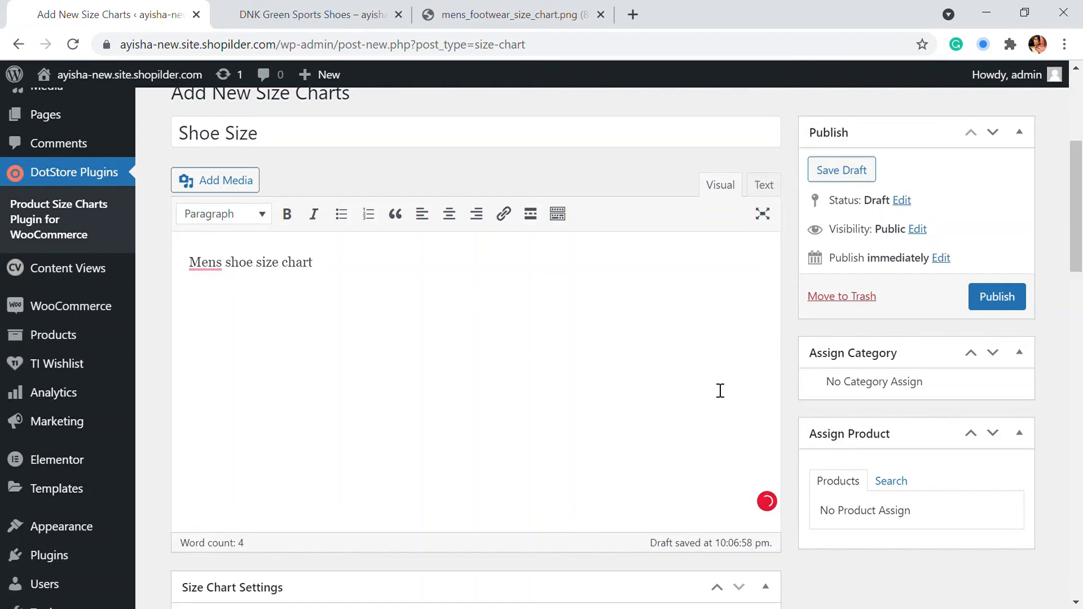
Publish the Shoe Size chart and go back to the list of size charts
left_click(981, 297)
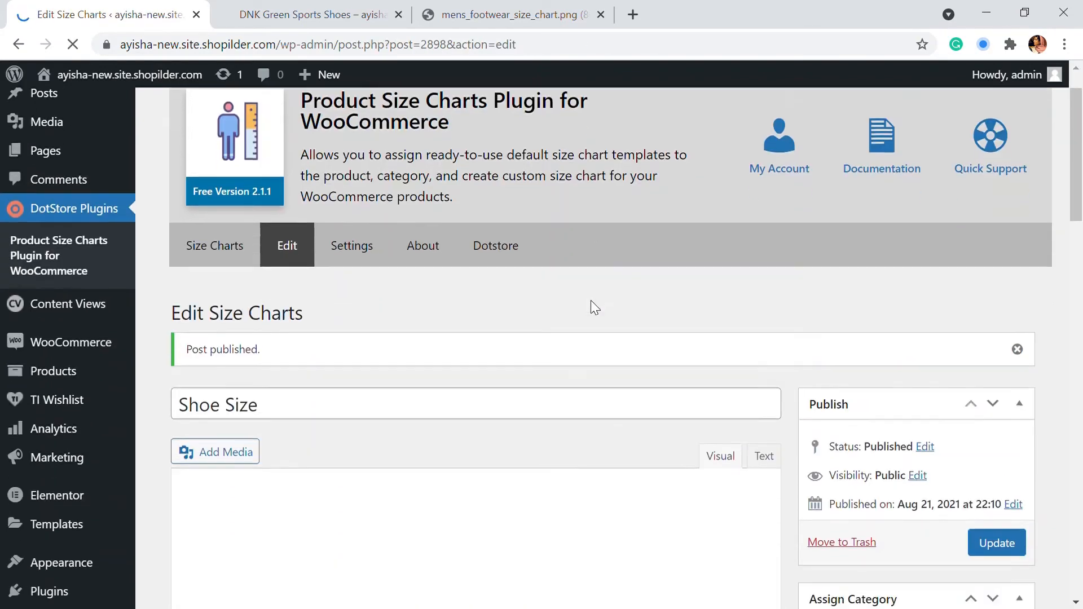
scroll(590, 300, "down", 10)
scroll(452, 260, "up", 8)
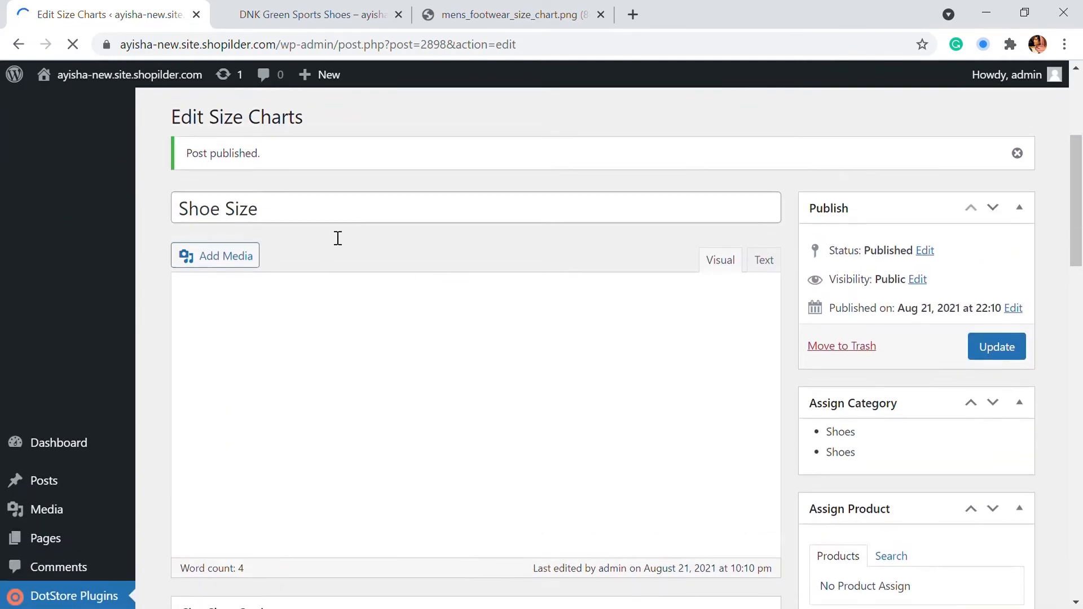
scroll(338, 238, "down", 10)
scroll(266, 254, "up", 10)
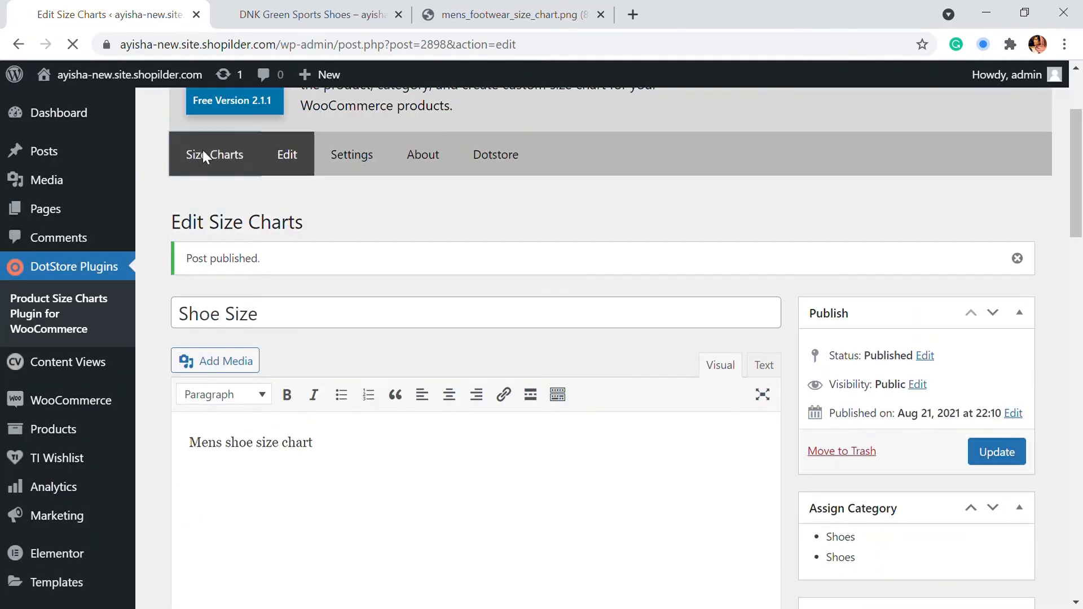
left_click(204, 156)
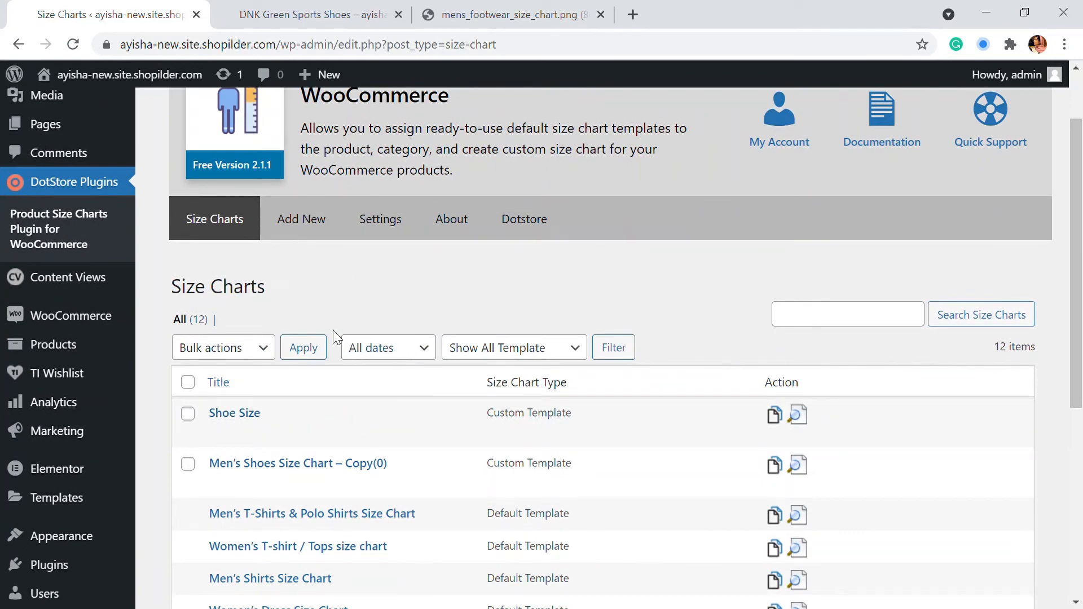
View the DNK Green Sports Shoes product page, comparing its description with the size chart table shown there
left_click(304, 26)
key("Return")
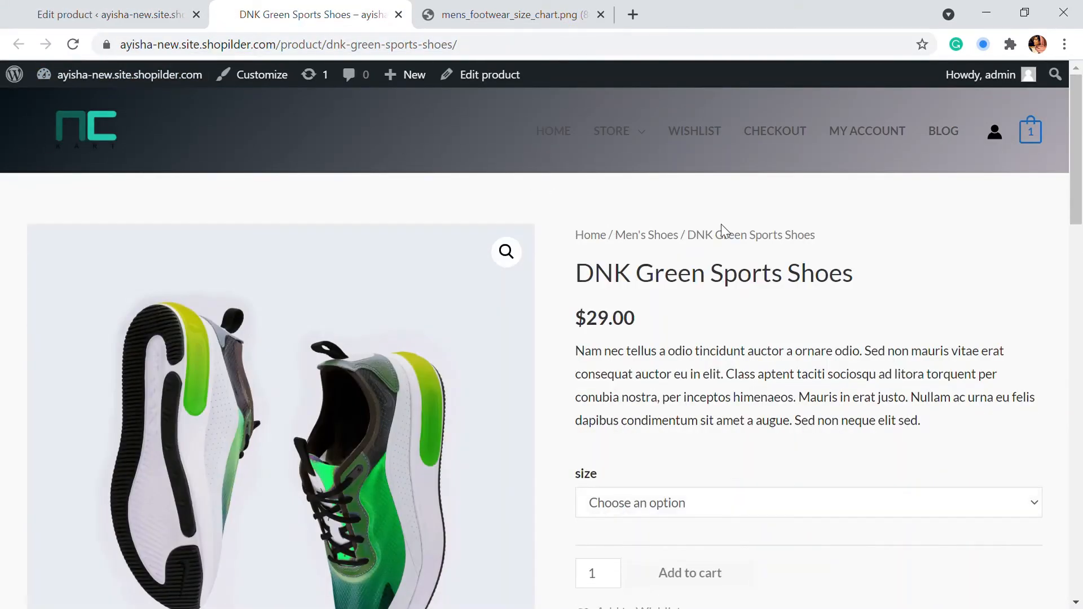
scroll(703, 196, "down", 8)
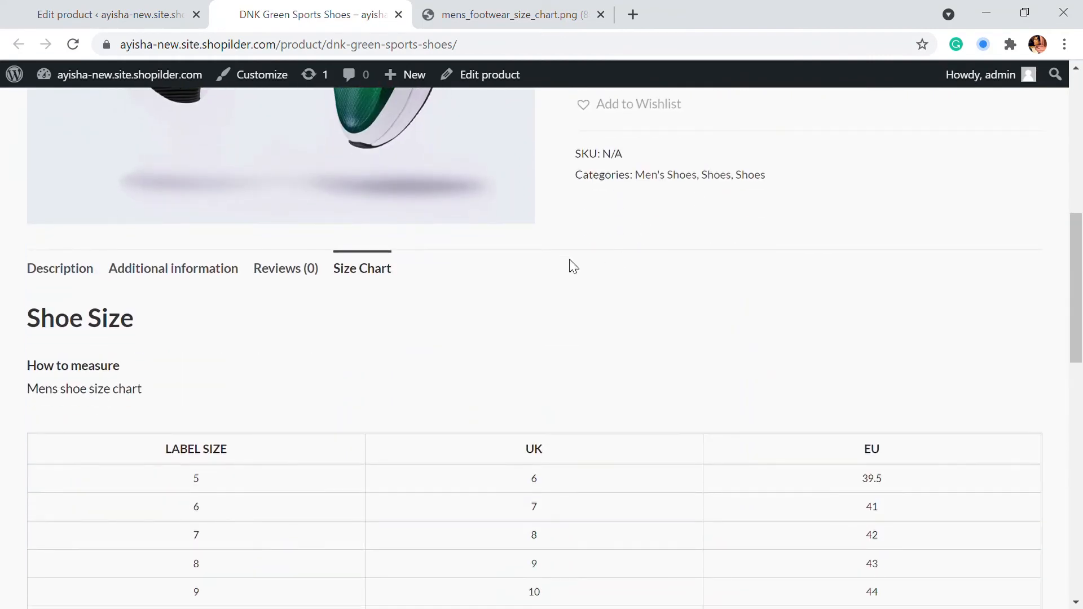
left_click(103, 270)
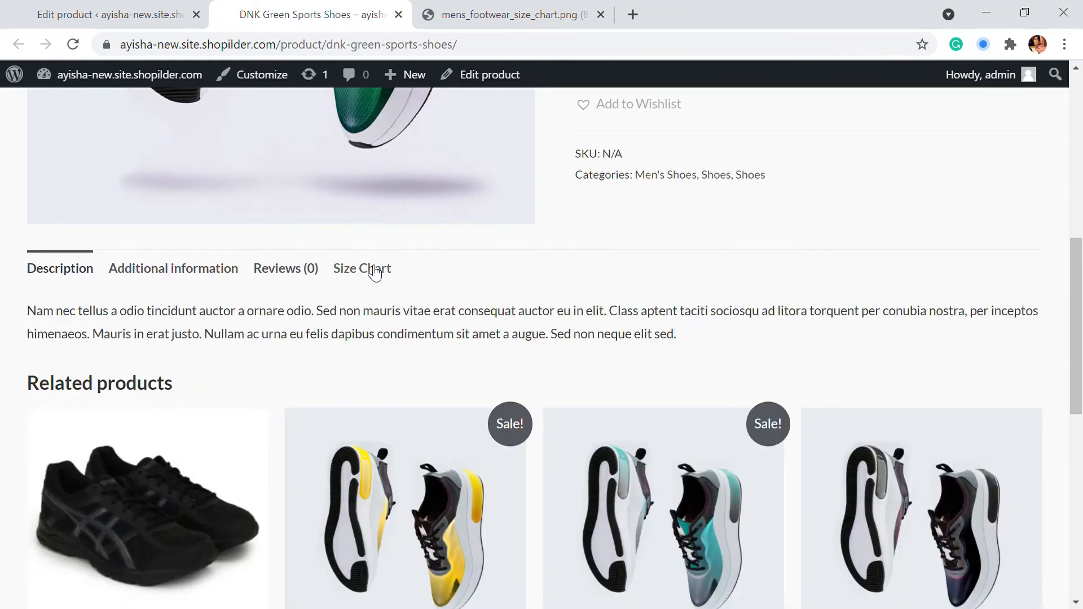
left_click(374, 273)
scroll(442, 263, "down", 2)
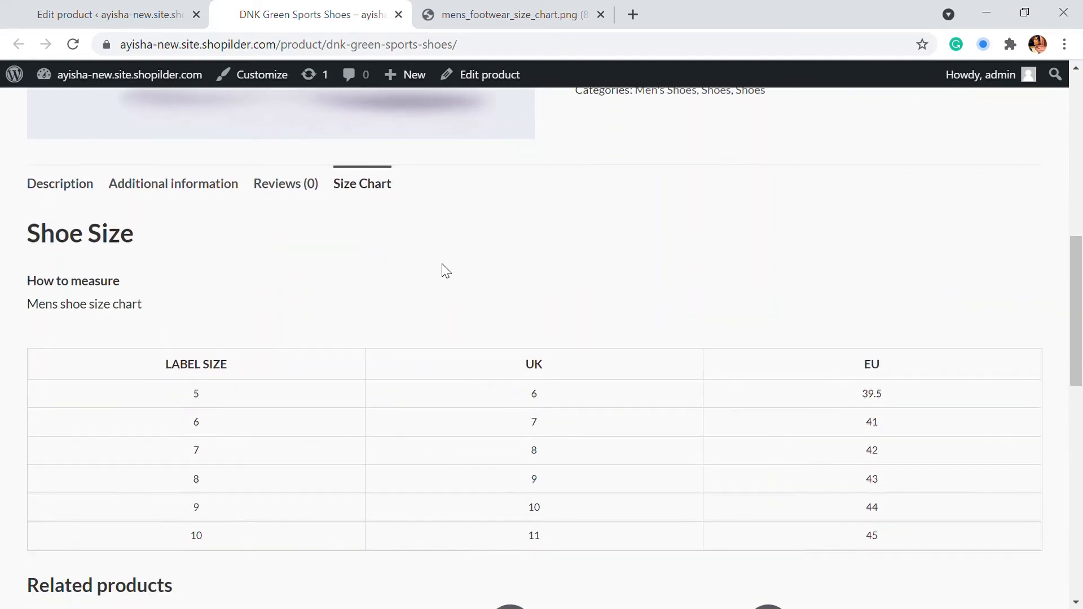
scroll(441, 260, "down", 2)
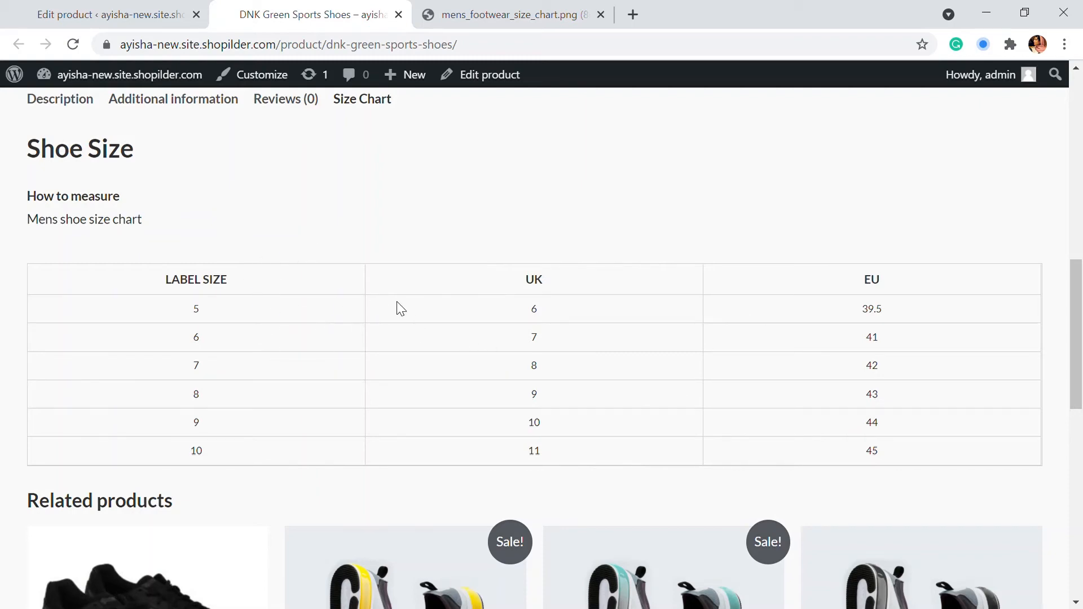
scroll(801, 325, "up", 2)
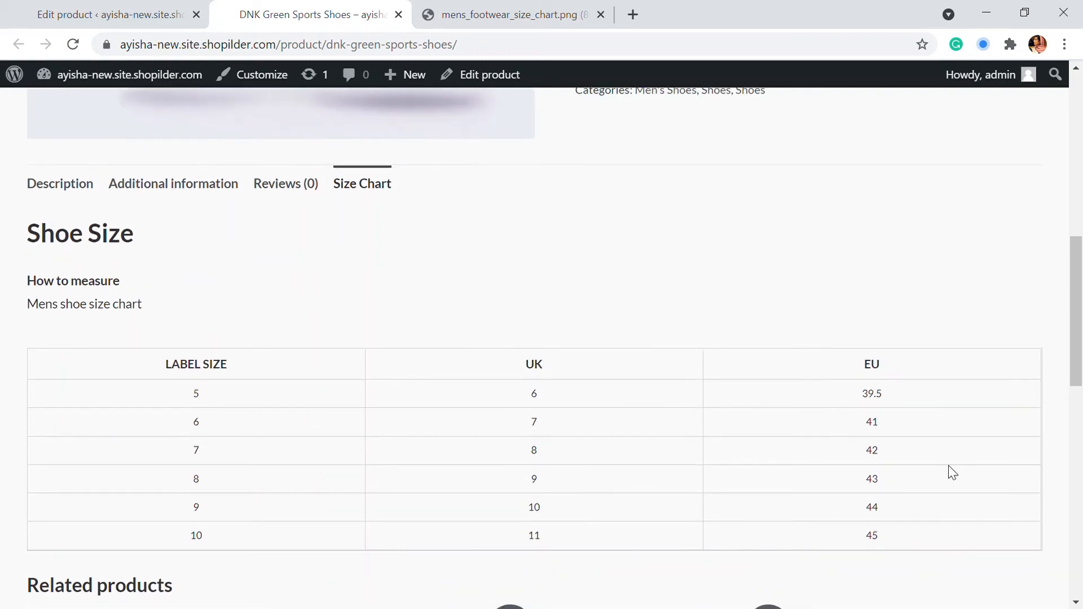
scroll(952, 473, "down", 2)
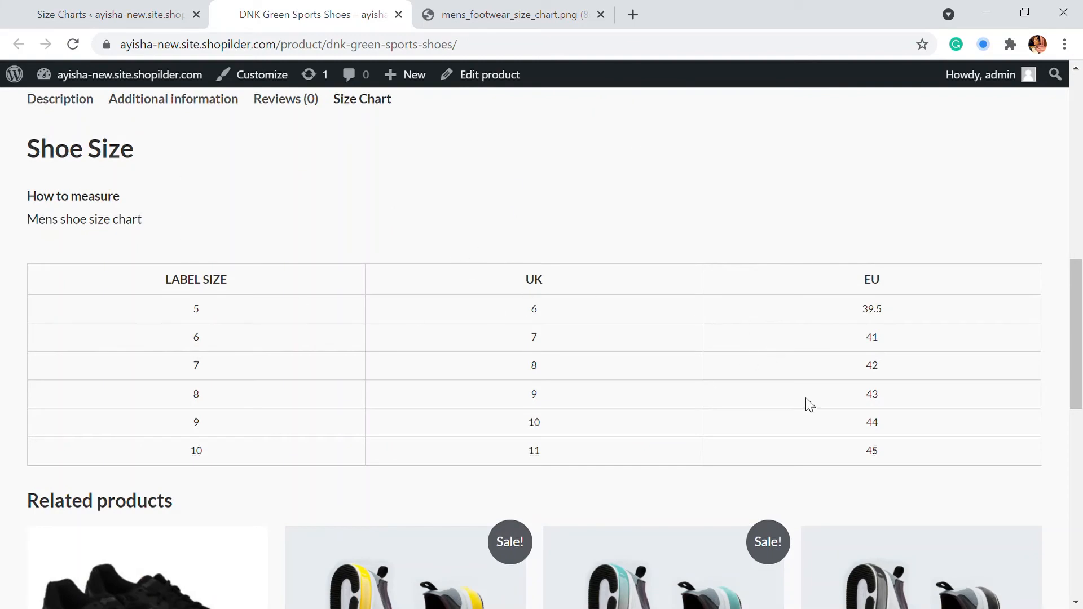
scroll(565, 300, "up", 3)
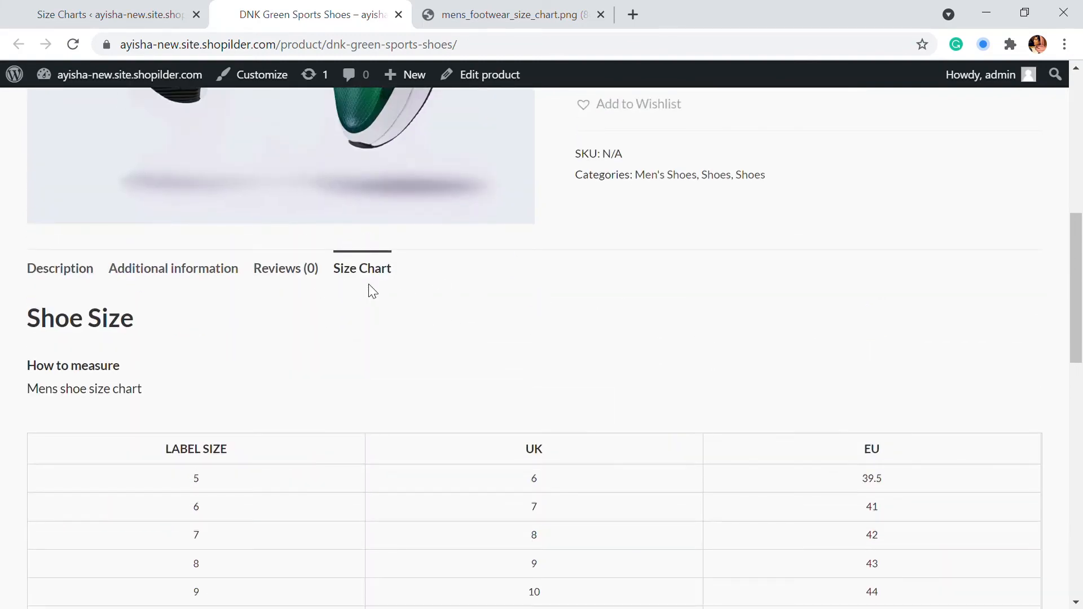
Edit the Shoe Size chart to set its chart position to Modal Pop Up and update it
left_click(169, 21)
scroll(314, 265, "down", 1)
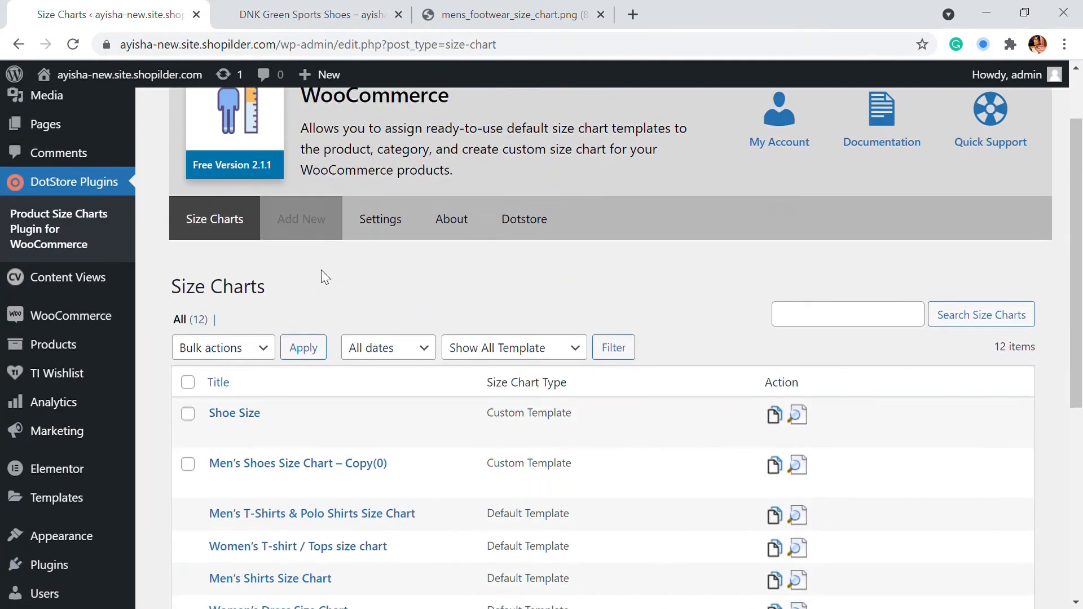
left_click(219, 432)
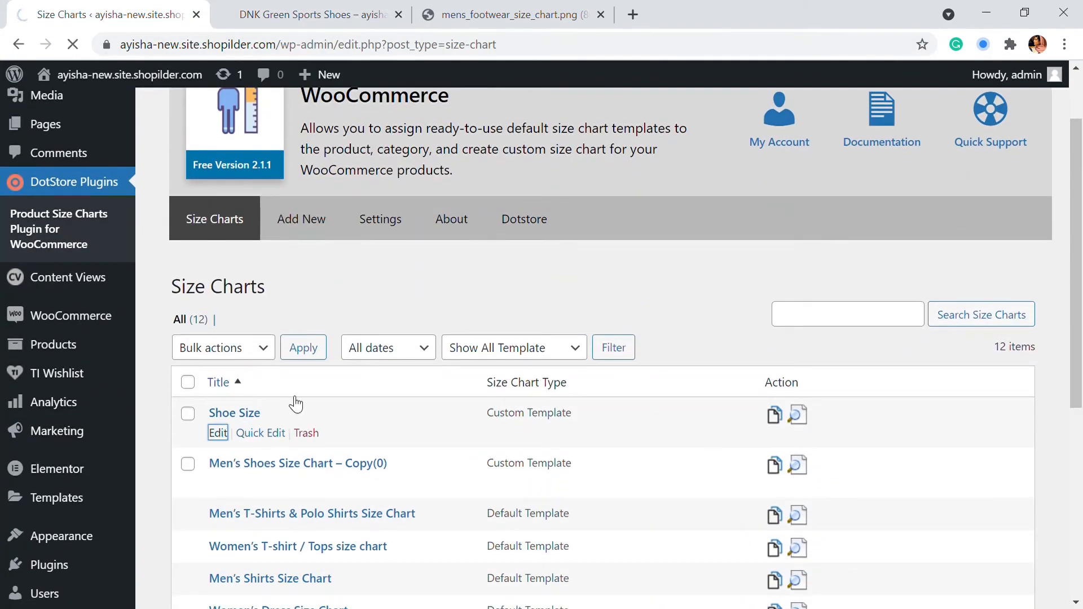
scroll(361, 395, "down", 12)
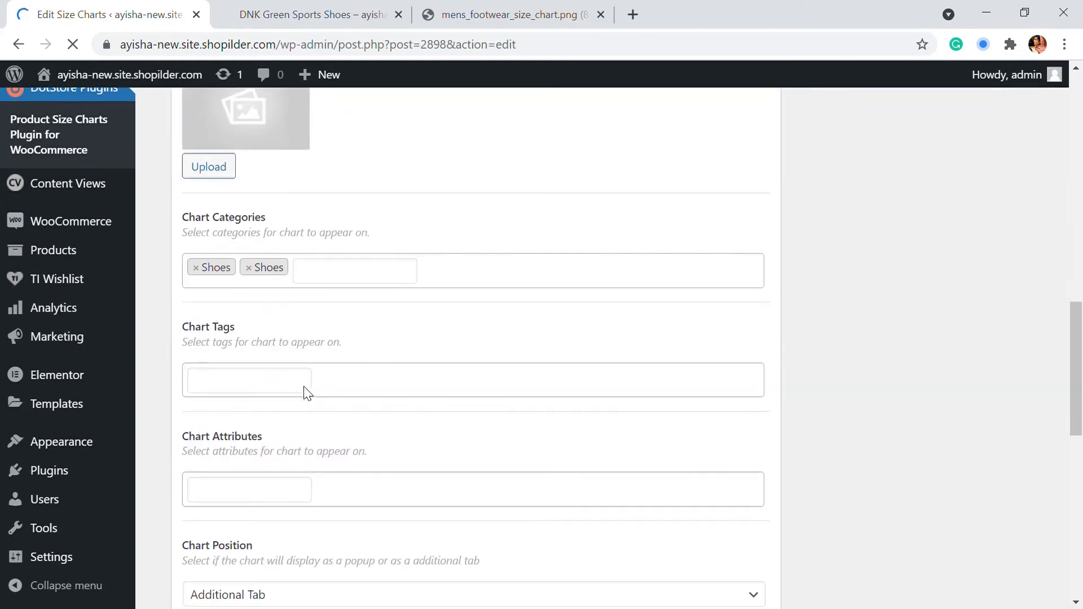
scroll(281, 328, "down", 8)
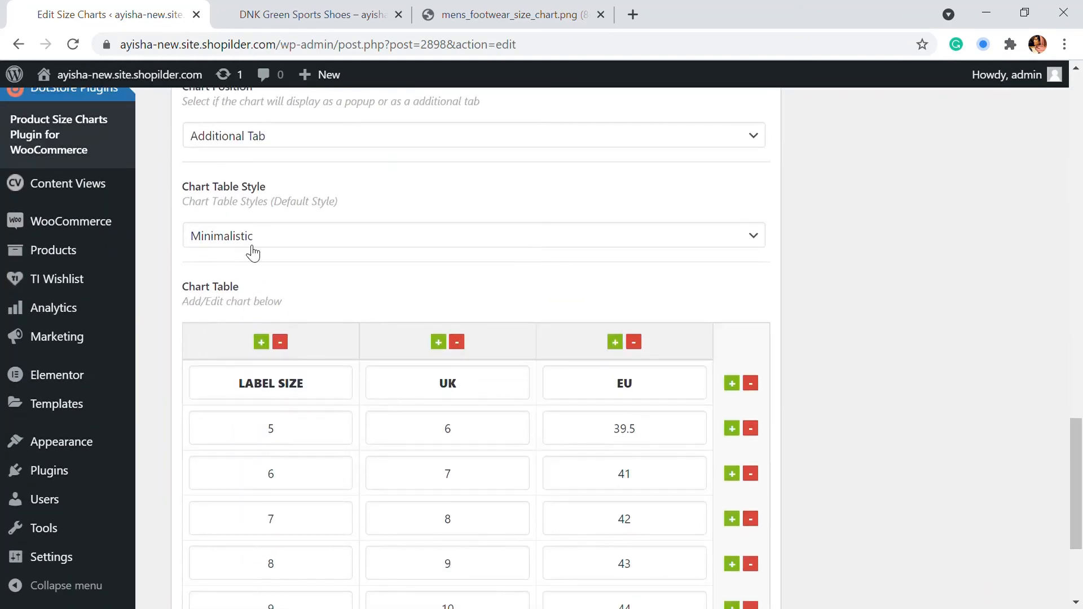
scroll(260, 251, "up", 2)
left_click(278, 227)
left_click(266, 261)
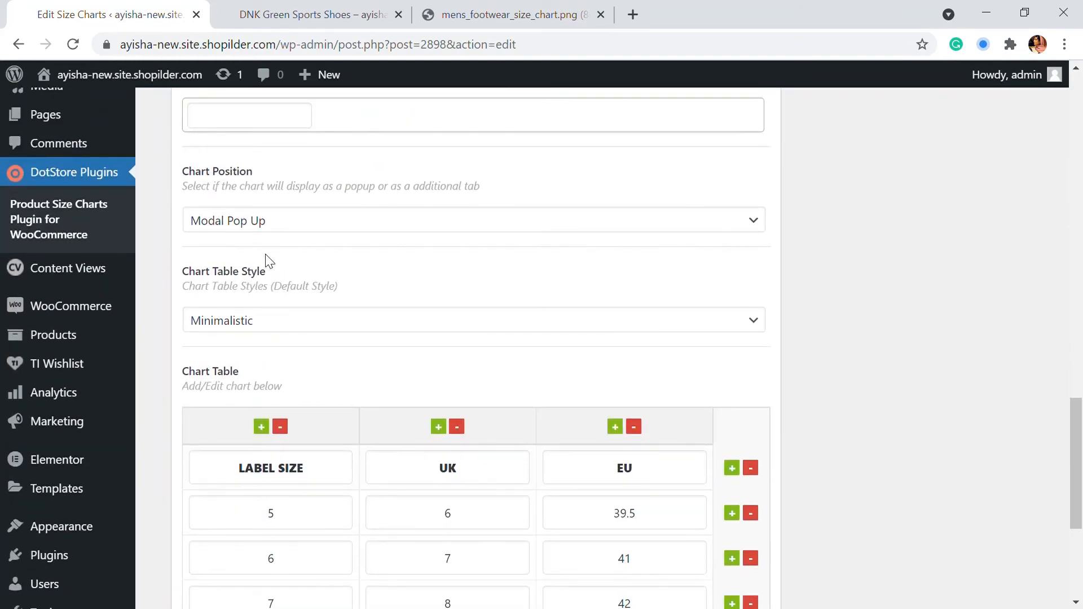
scroll(785, 297, "up", 6)
scroll(785, 296, "up", 10)
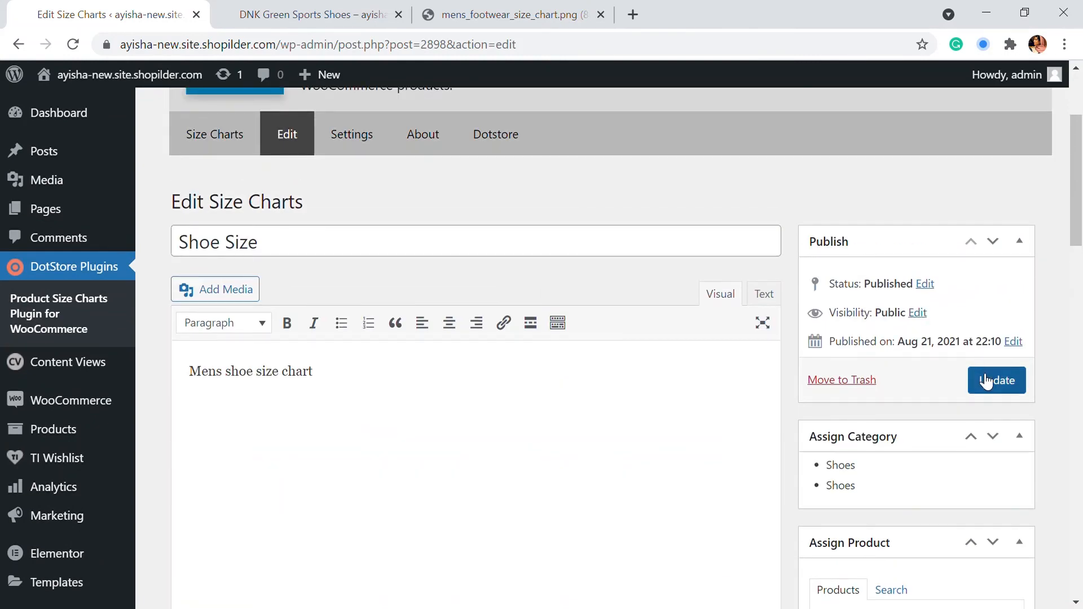
left_click(991, 379)
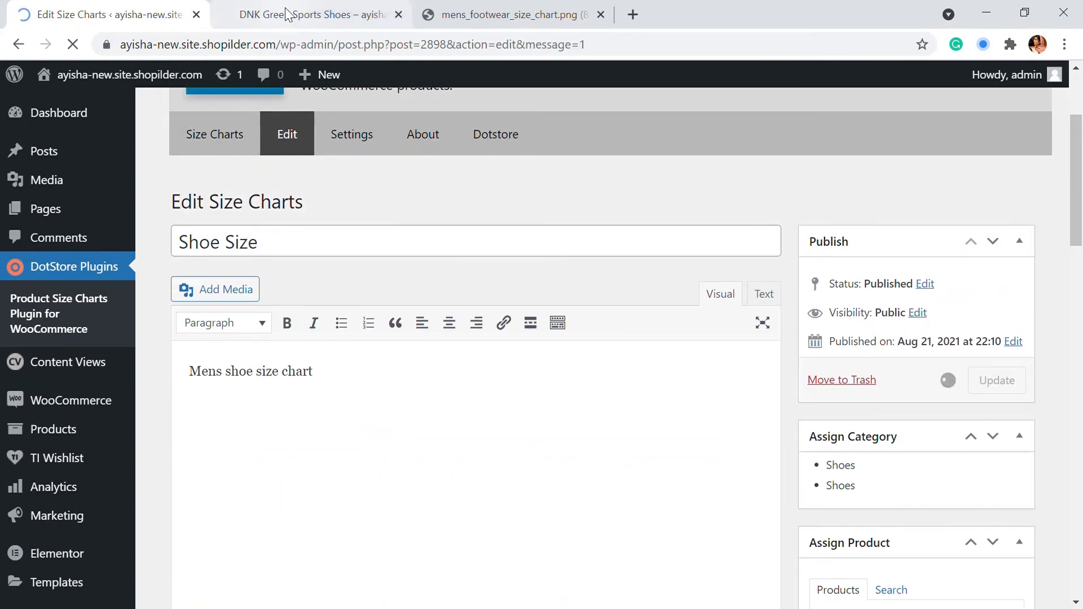
Reload the DNK Green Sports Shoes product page, view the size chart pop-up and close it
left_click(288, 16)
left_click(73, 44)
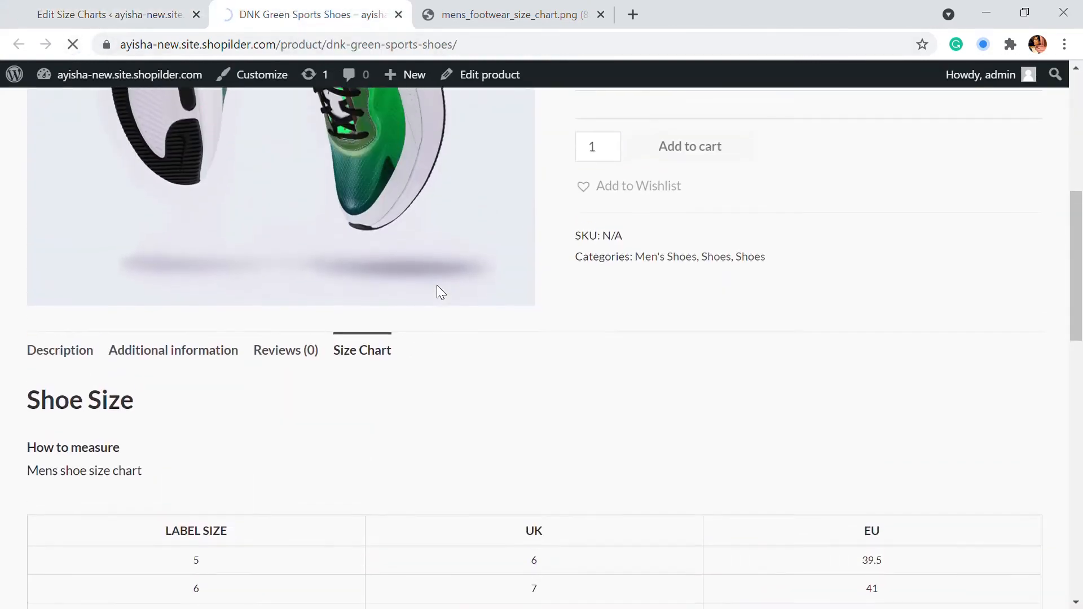
scroll(536, 285, "up", 5)
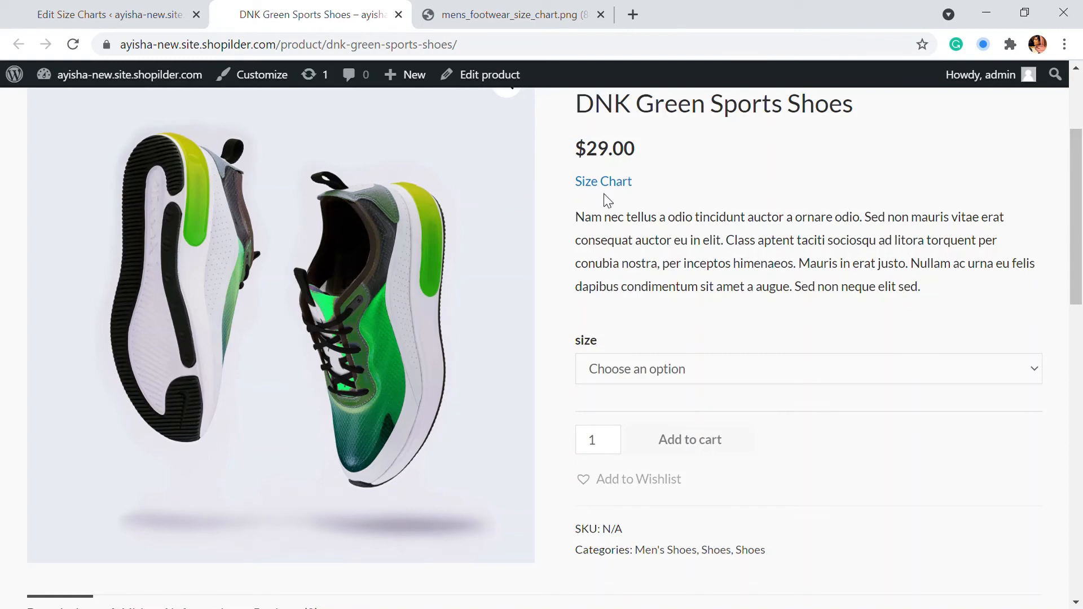
scroll(615, 192, "up", 1)
left_click(625, 276)
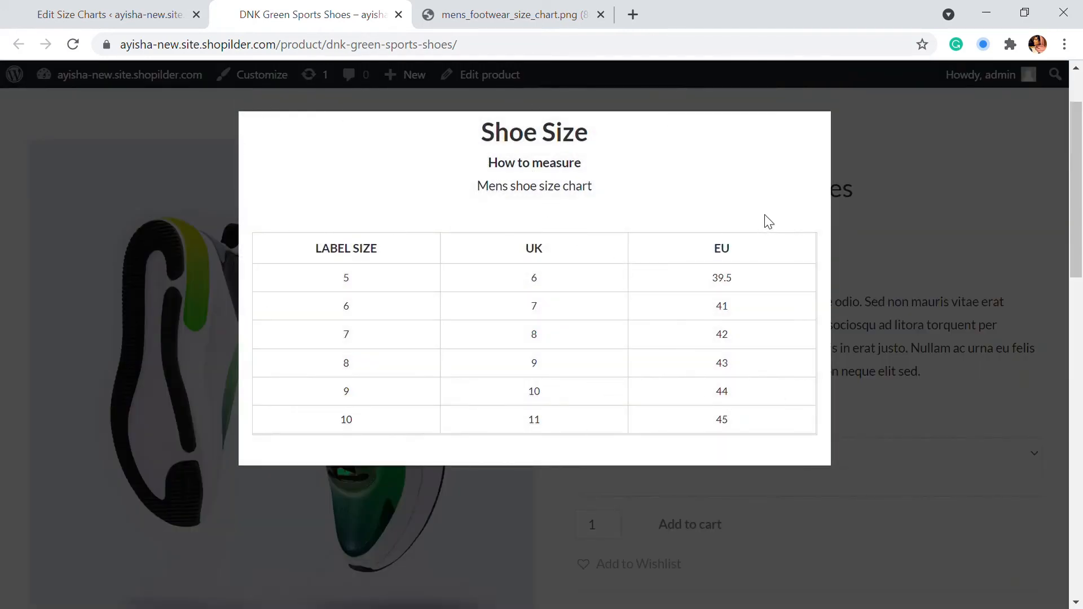
left_click(915, 220)
Switch the Shoe Size chart's table style to one with a black header row and update the chart
left_click(164, 23)
scroll(493, 288, "down", 1)
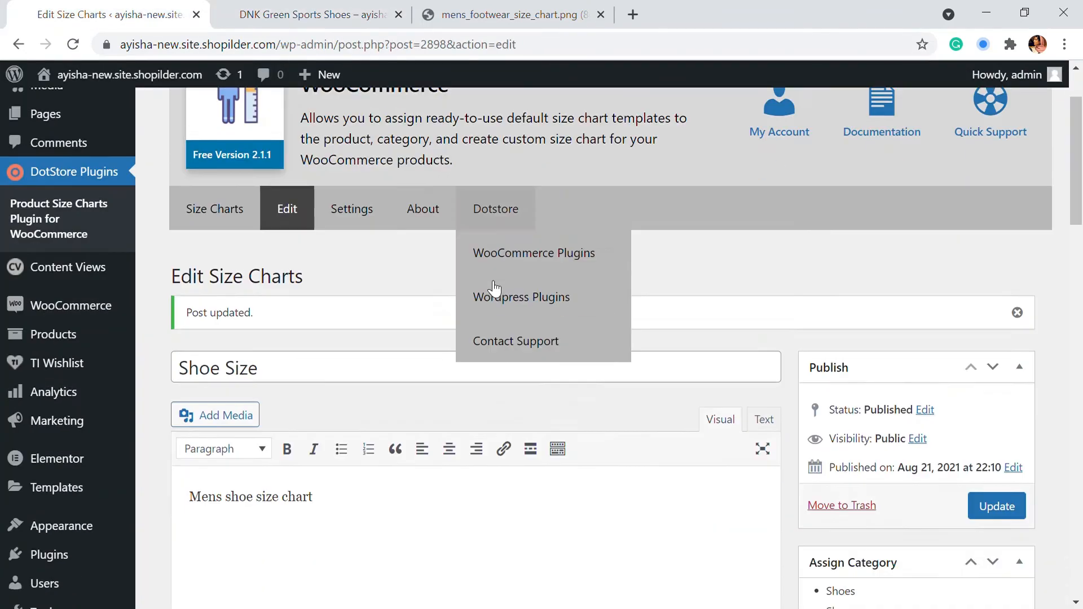
scroll(493, 288, "down", 15)
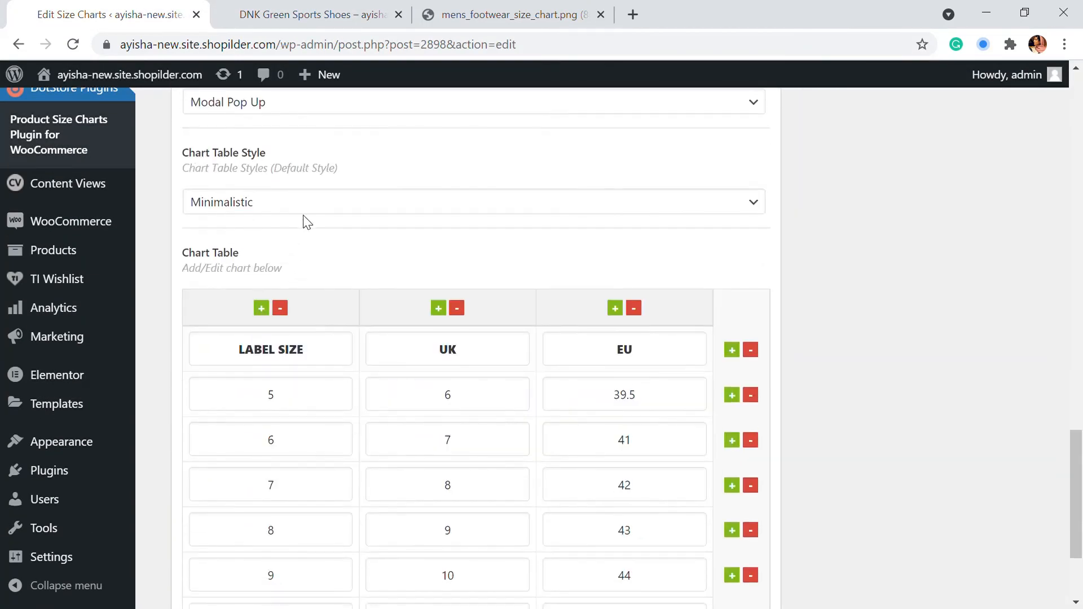
scroll(818, 225, "up", 10)
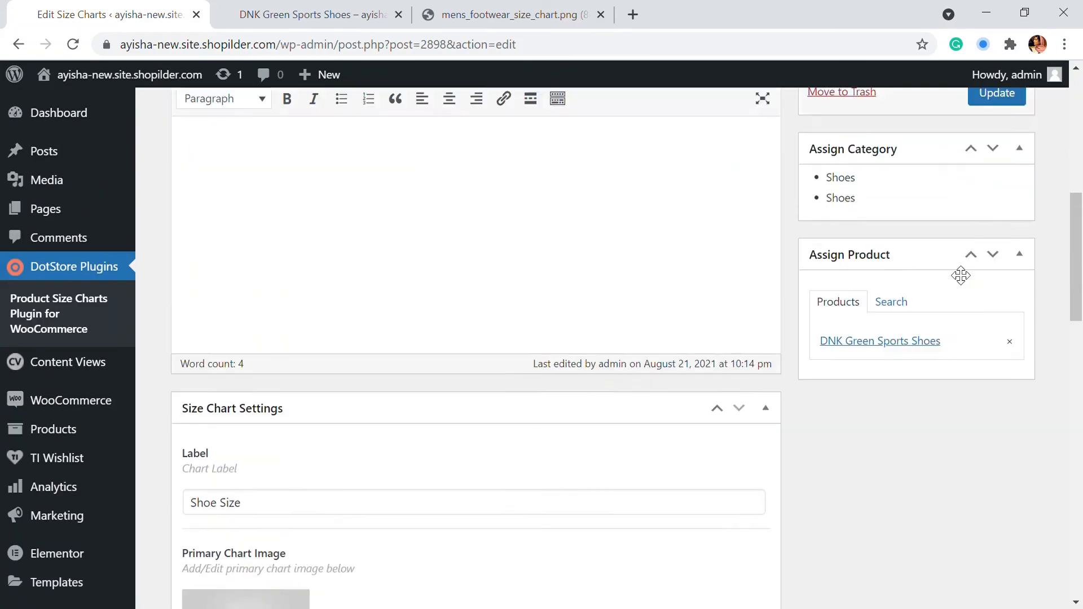
scroll(960, 275, "up", 6)
left_click(1003, 510)
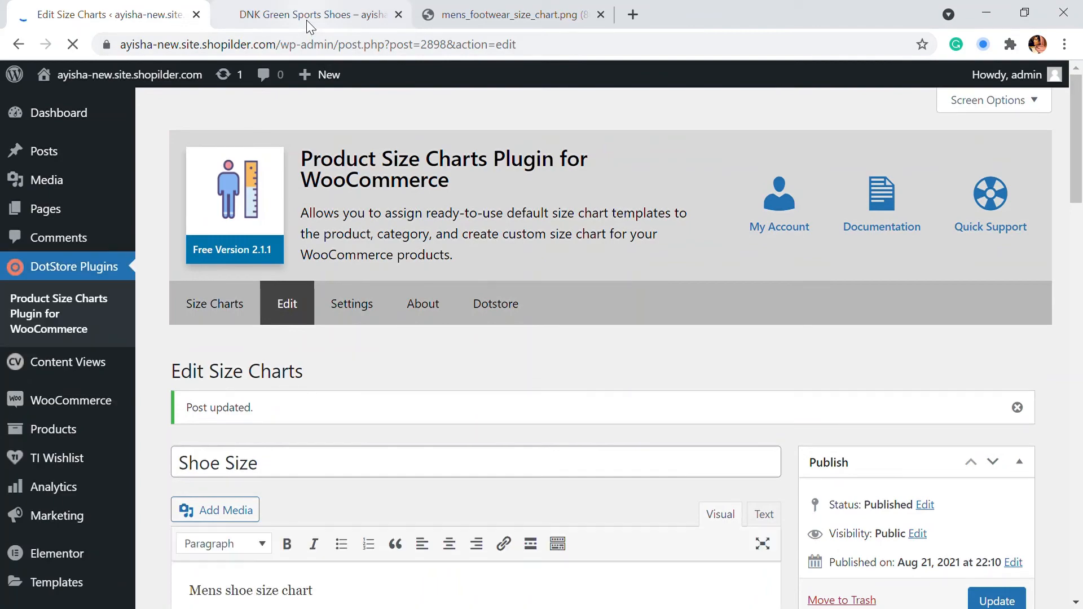
Refresh the DNK Green Sports Shoes page and check the restyled chart table in the size chart pop-up
left_click(309, 16)
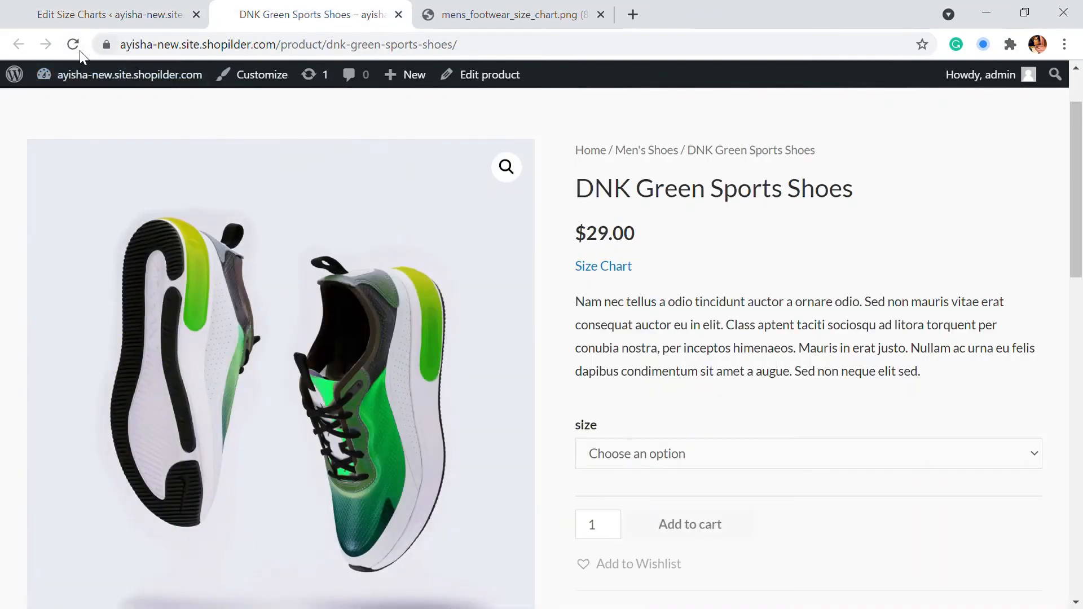
left_click(78, 49)
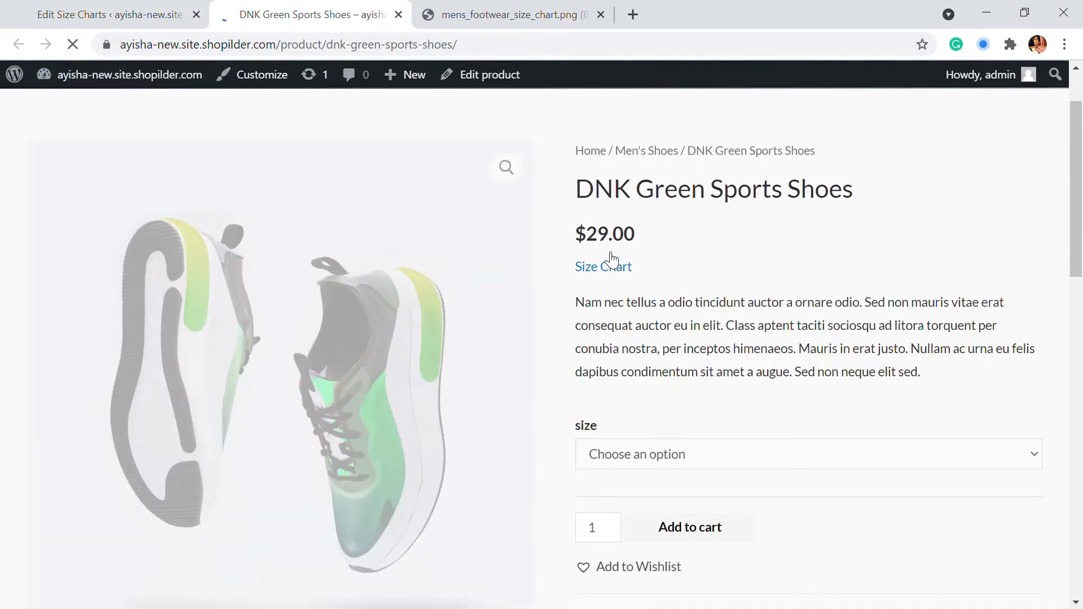
left_click(615, 265)
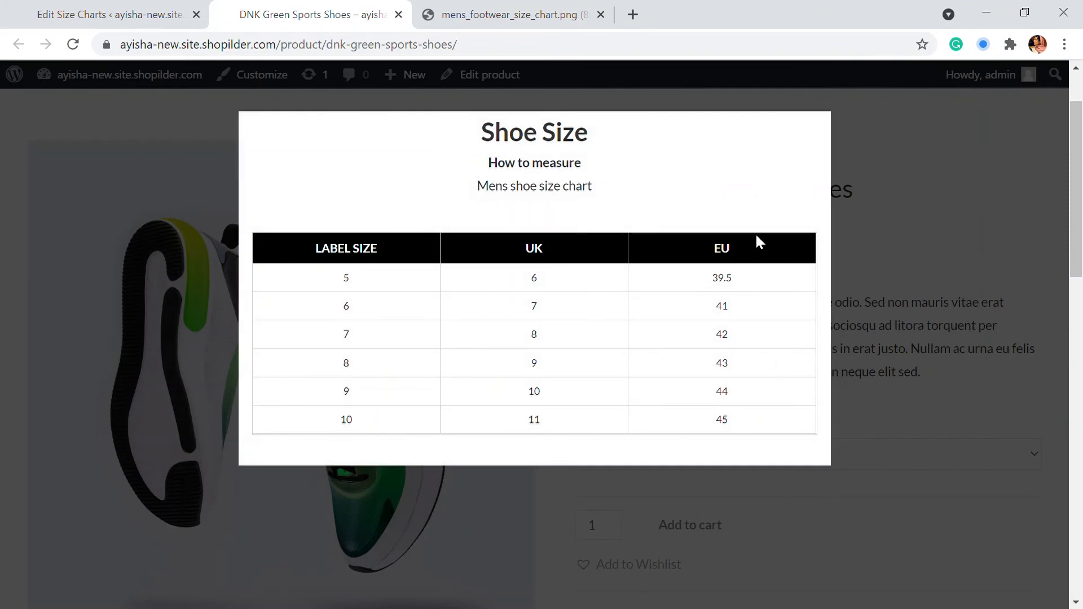
Close the size chart pop-up and open the DNK Green Sports Shoes product for editing
scroll(852, 222, "down", 2)
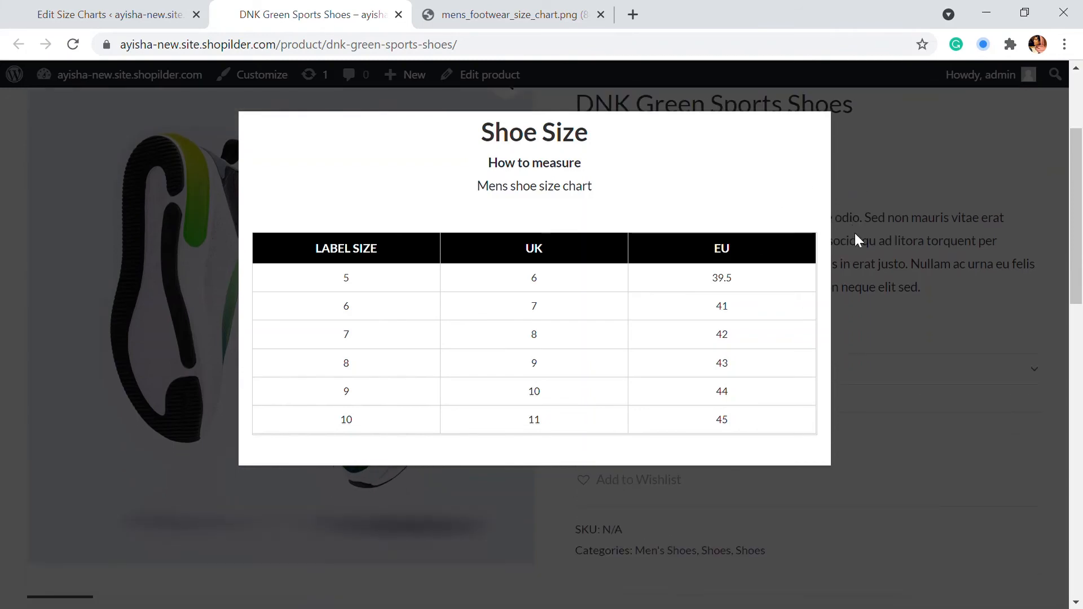
left_click(902, 257)
scroll(846, 263, "up", 3)
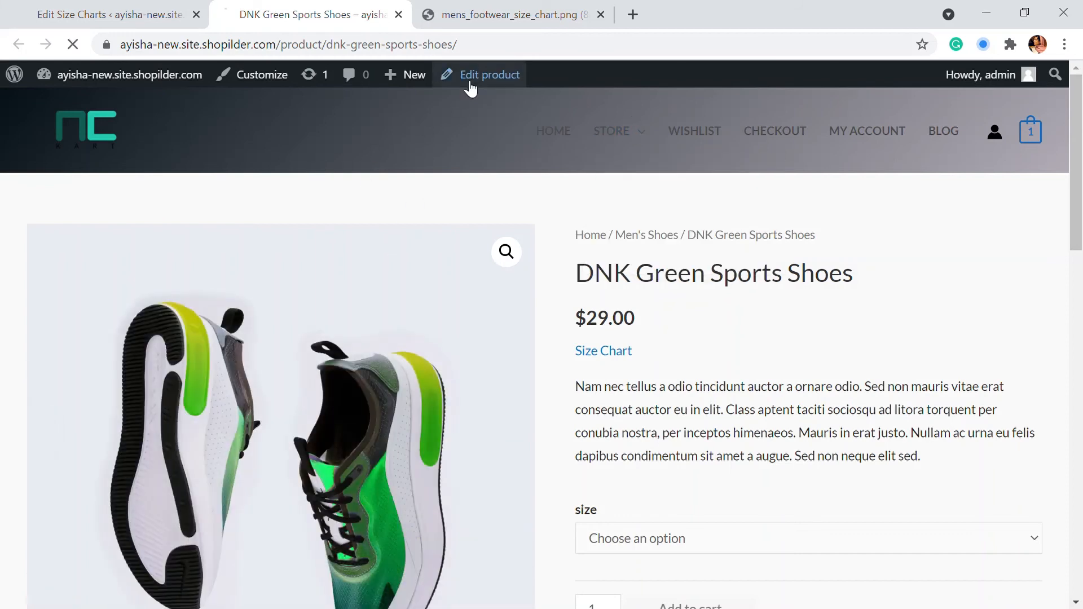
left_click(483, 80)
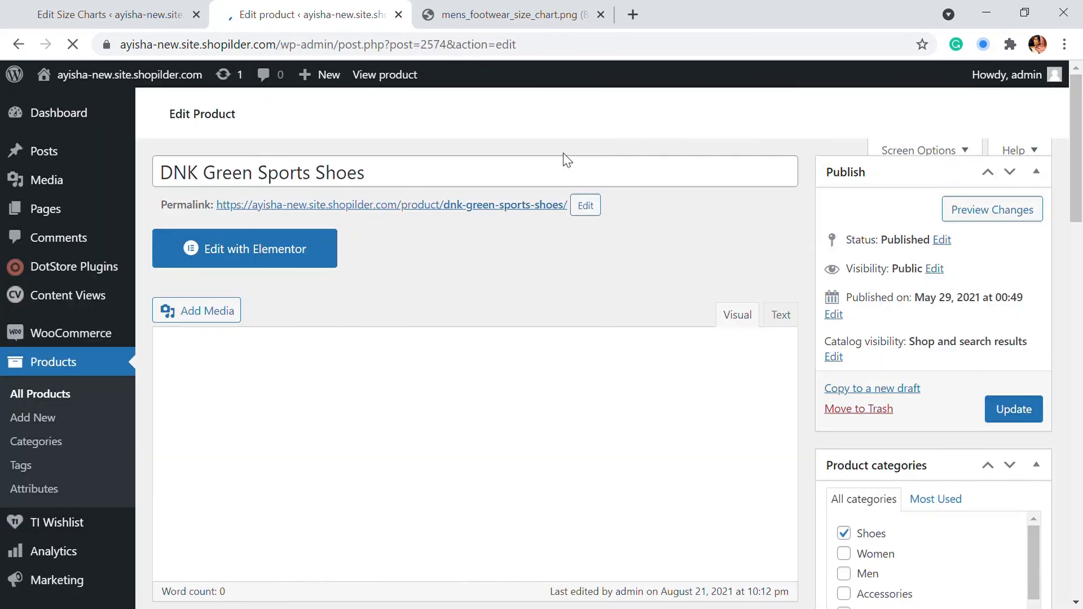
Search the product's size chart selector for "size" to assign Men's Shoes Size Chart (#2883), and update the product
scroll(764, 195, "down", 20)
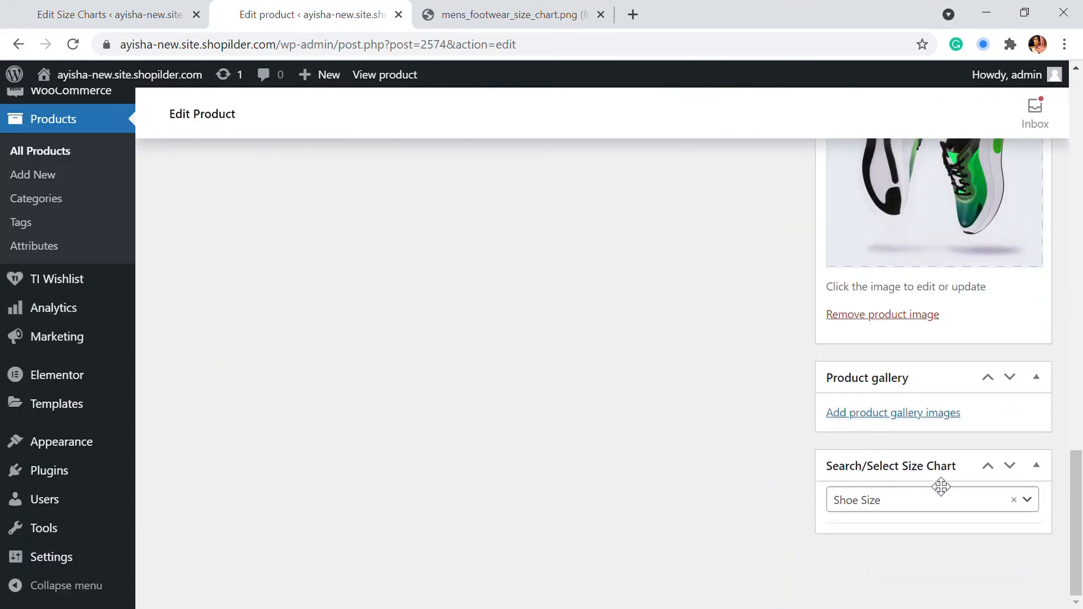
left_click(926, 504)
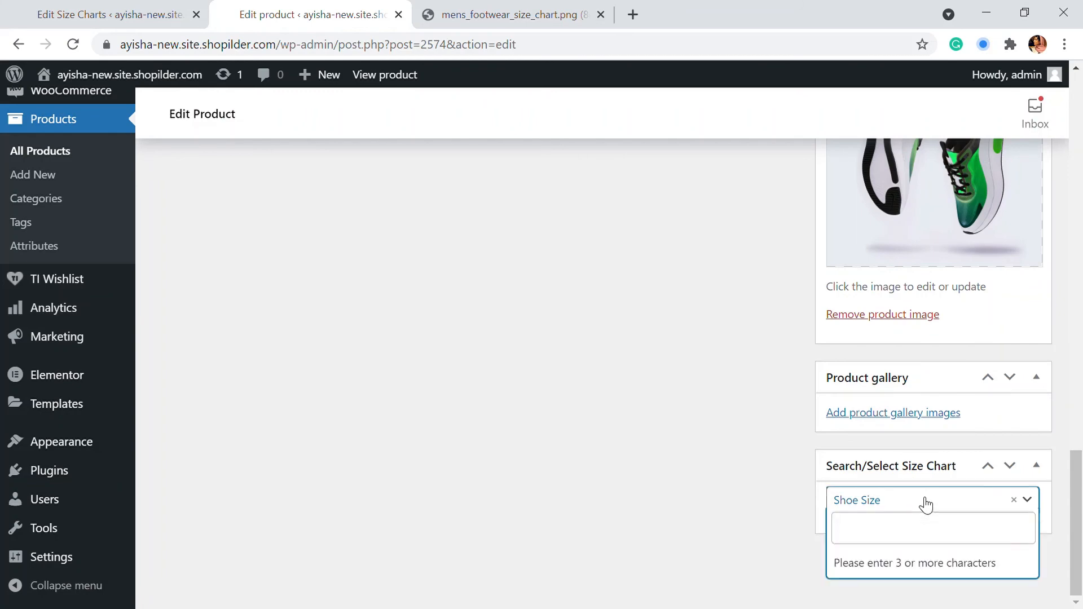
left_click(946, 540)
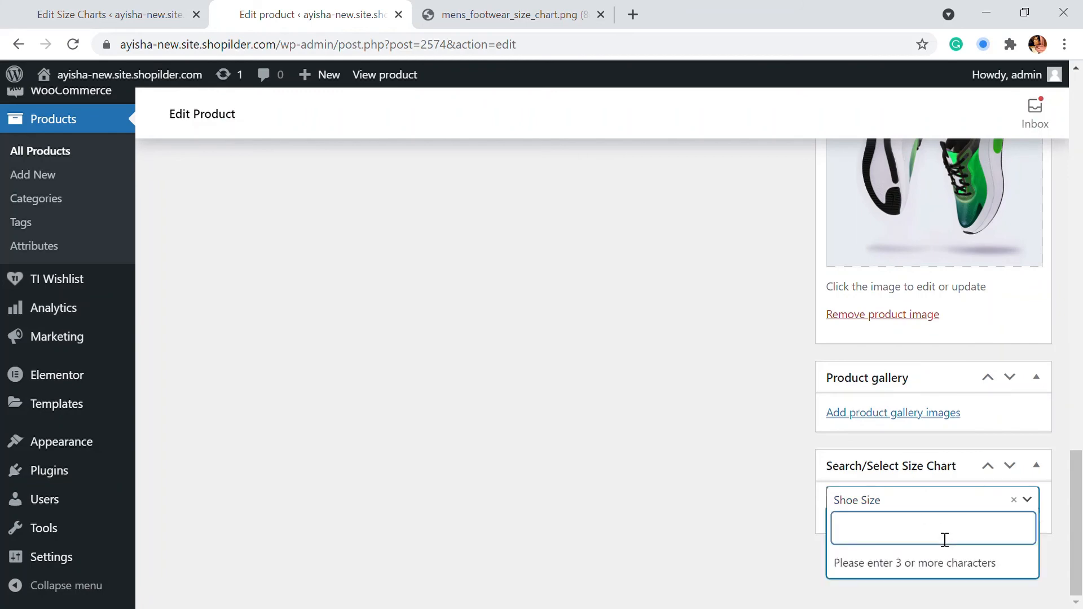
type("size")
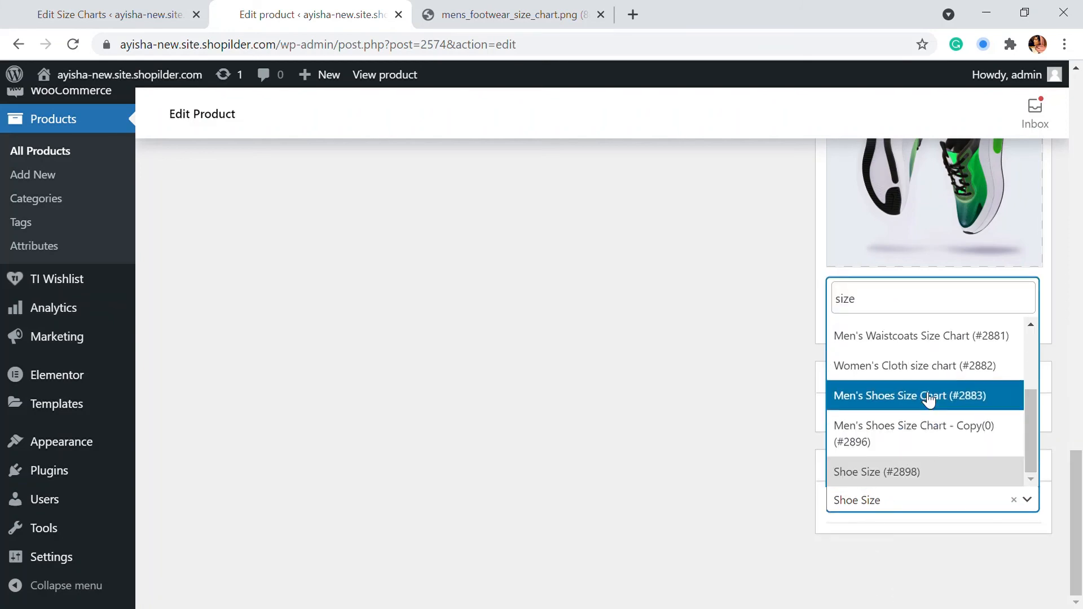
scroll(930, 398, "up", 3)
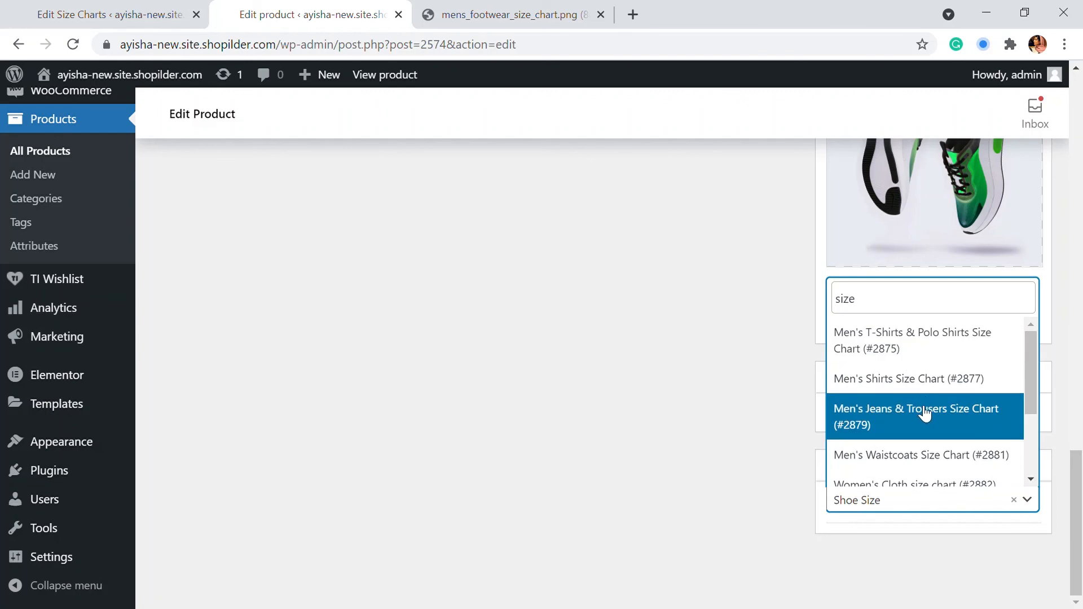
scroll(928, 376, "down", 3)
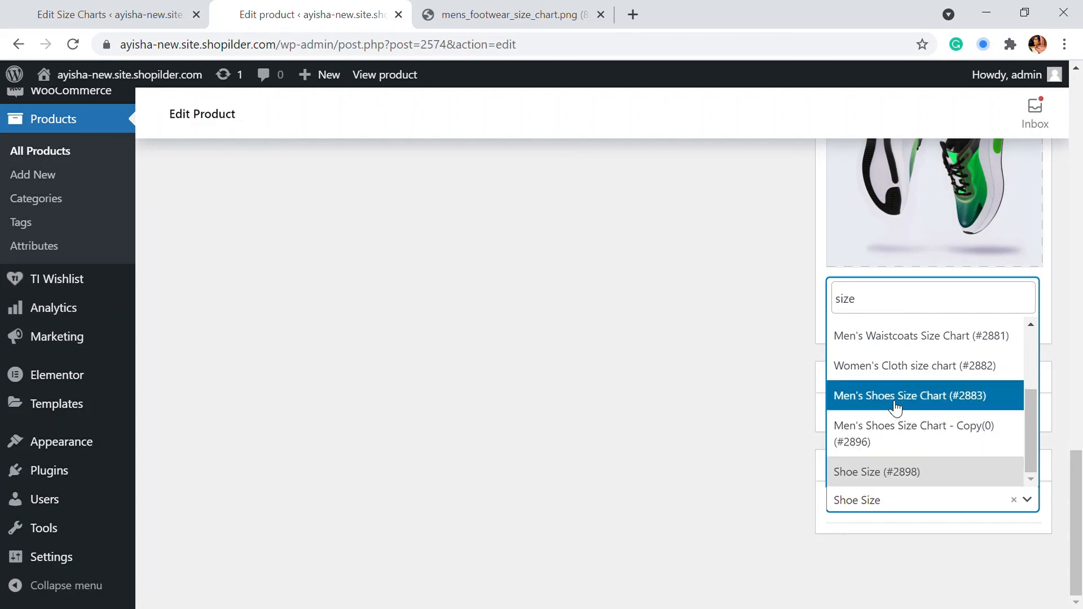
left_click(897, 407)
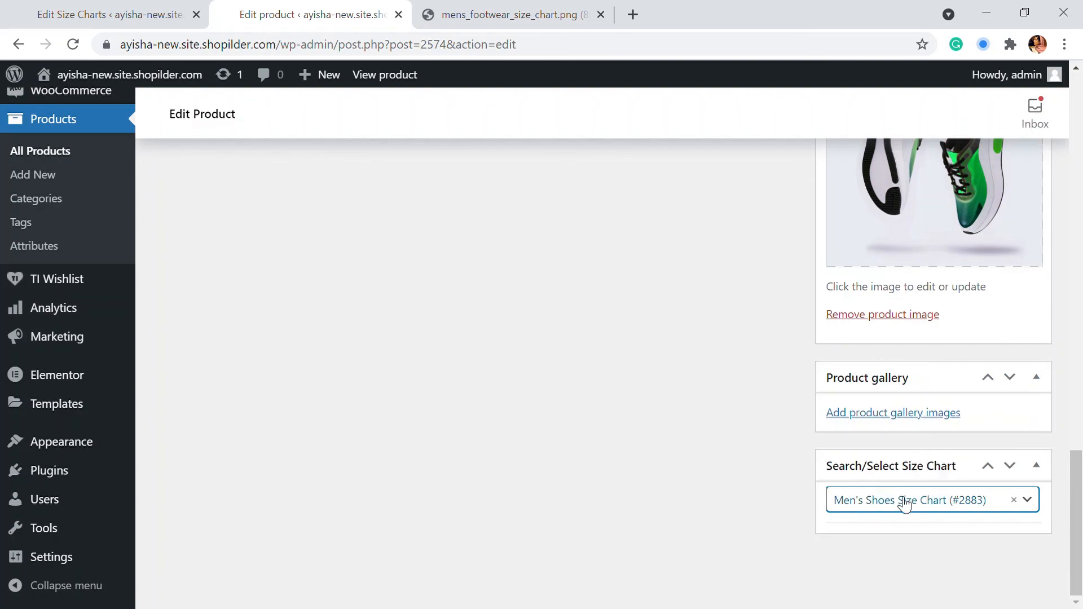
scroll(980, 194, "up", 10)
scroll(980, 193, "up", 5)
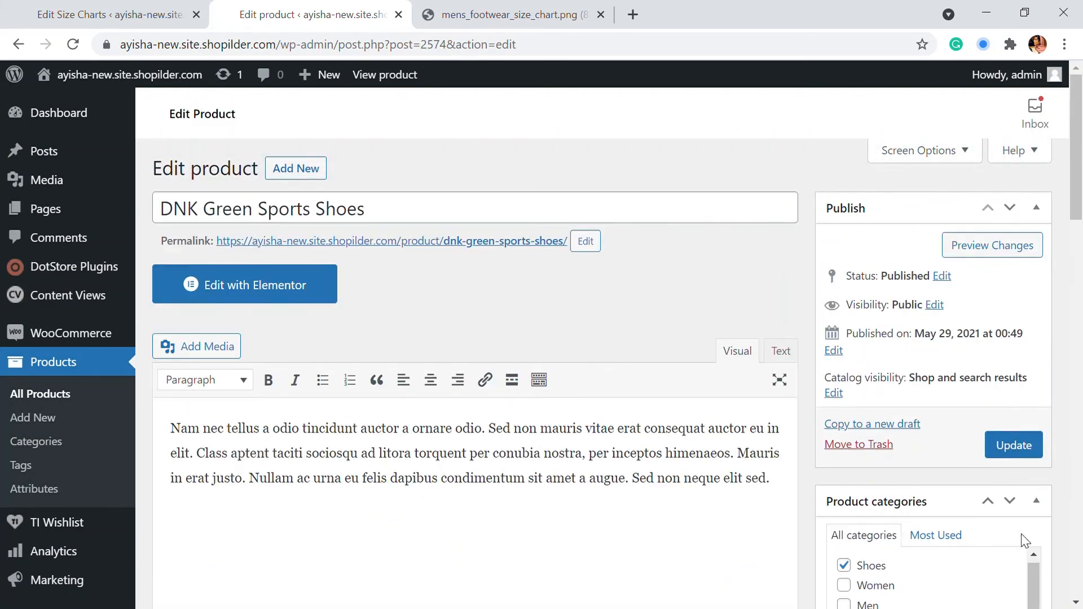
left_click(997, 447)
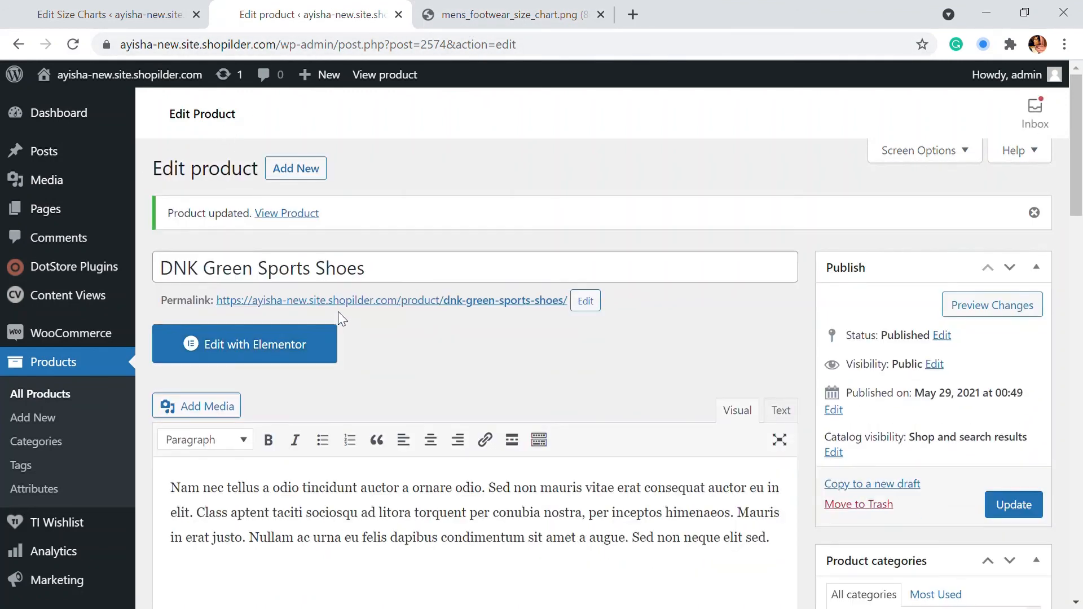
Open the product's live page, look through the Men's Shoes Size chart in the pop-up and close it
left_click(340, 299)
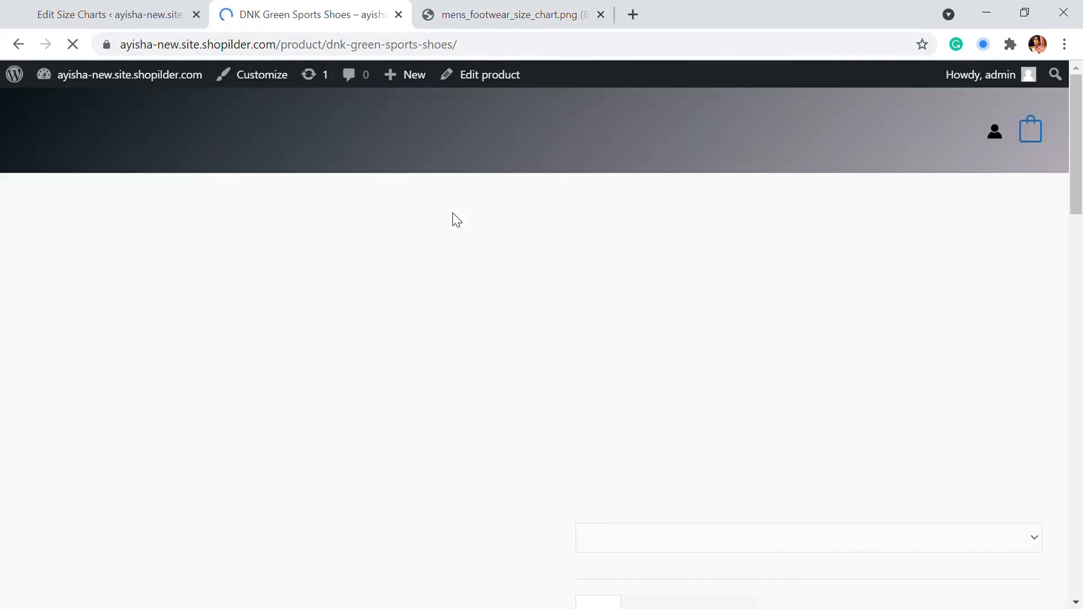
left_click(594, 352)
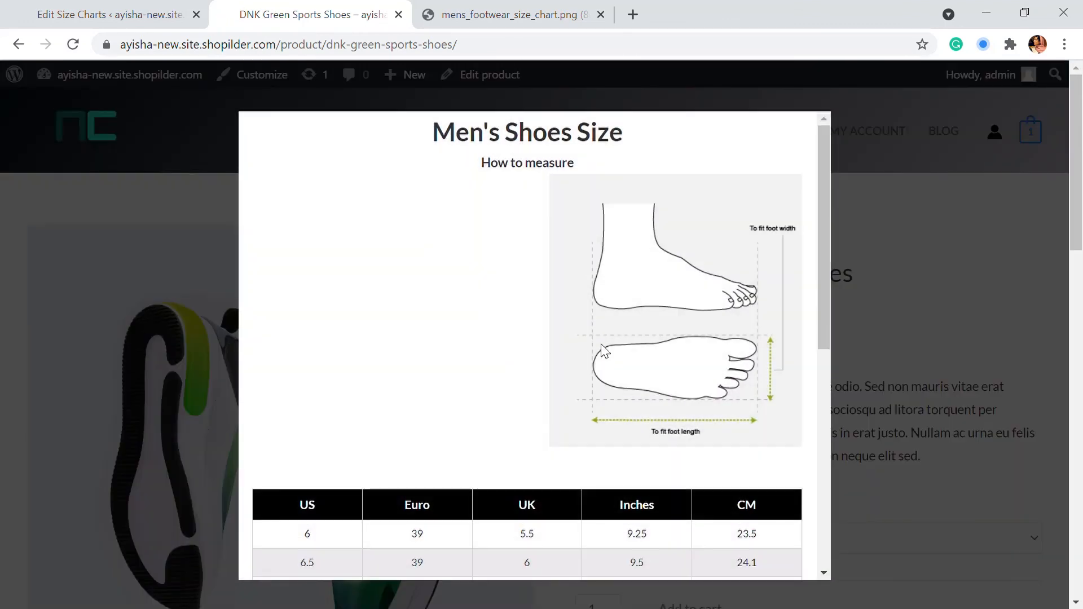
scroll(643, 339, "down", 8)
scroll(694, 295, "up", 8)
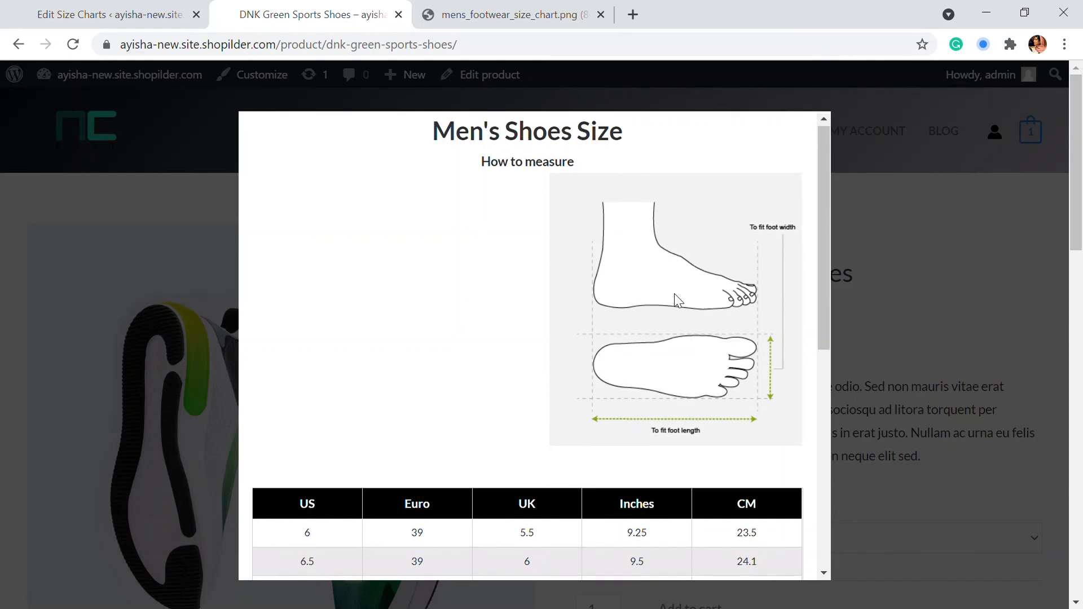
scroll(675, 294, "down", 10)
scroll(677, 294, "up", 10)
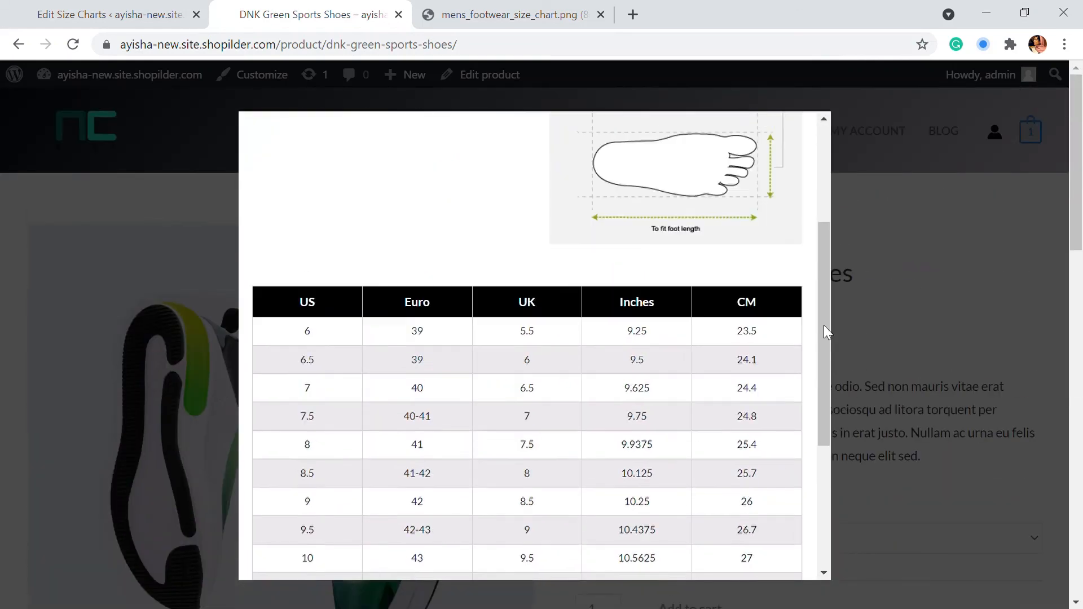
left_click(932, 241)
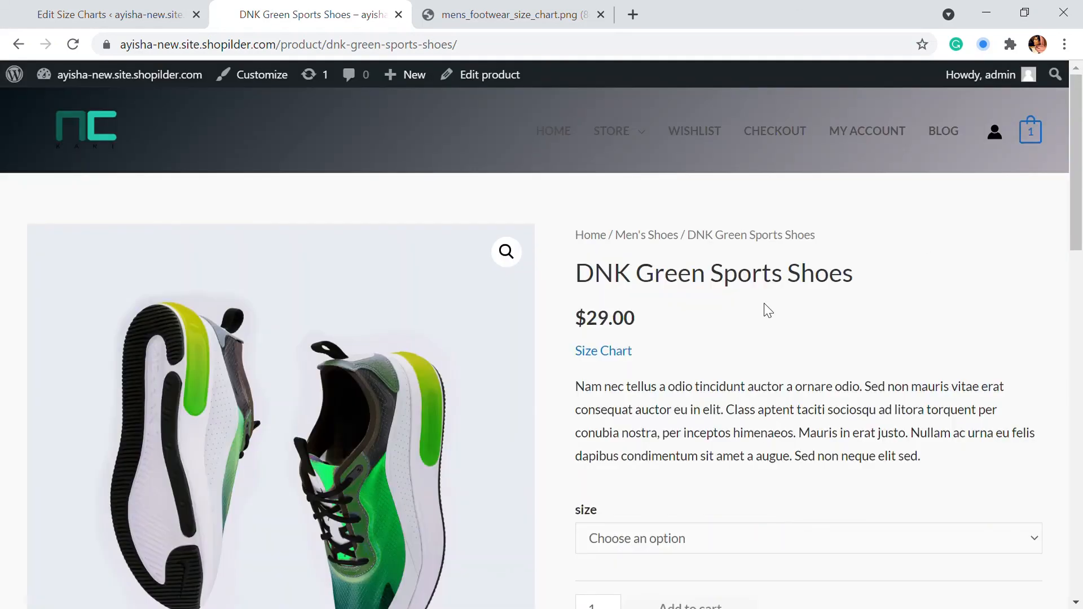